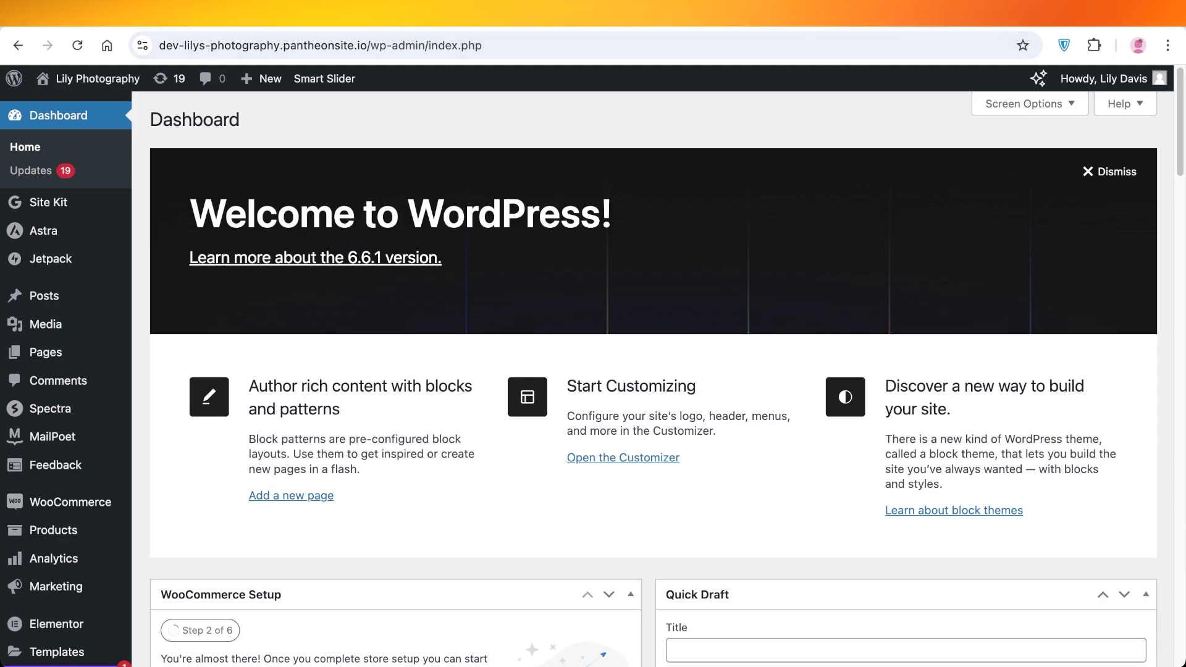
Step: Open the Instagram profile in a new browser tab and look over its posts
key(super+t)
text(gle)
key(Return)
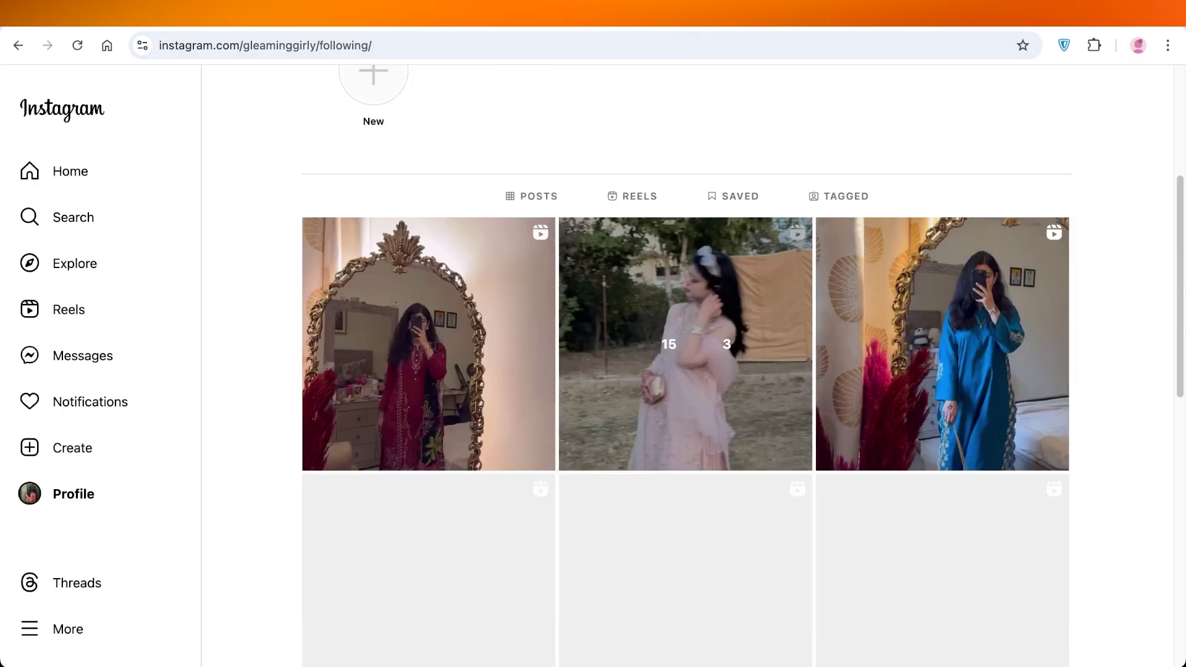
scroll(686, 370, down, 5)
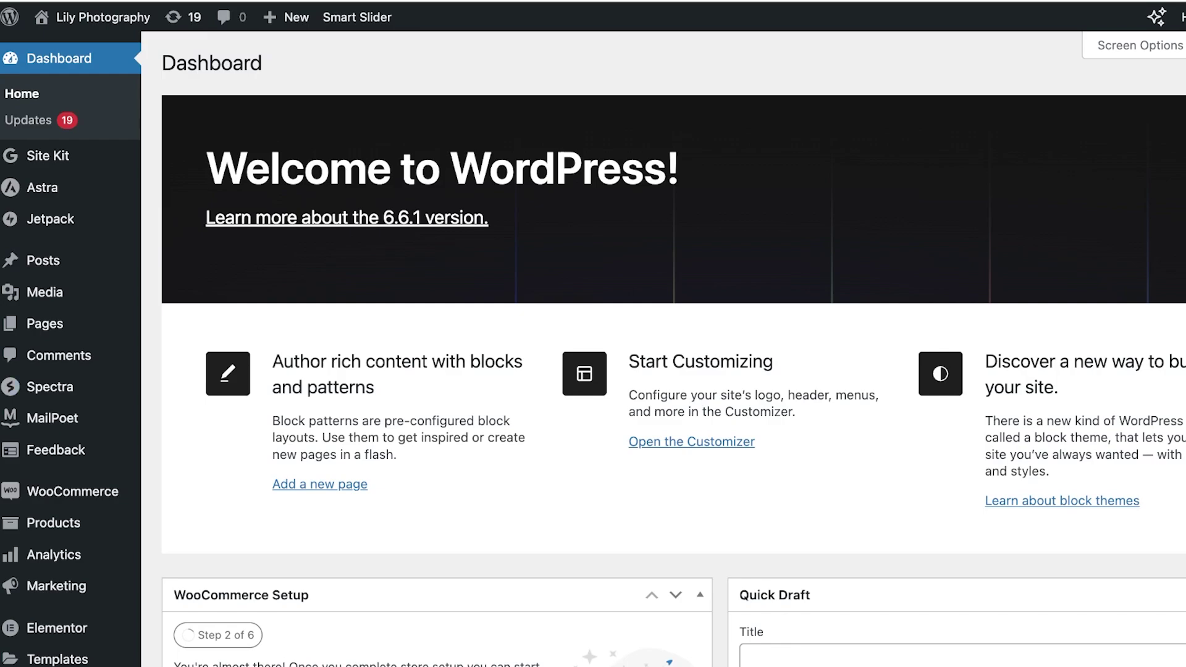
Step: Go to the WordPress page for adding new plugins and search for "social feed"
scroll(72, 486, down, 3)
mouse_move(58, 475)
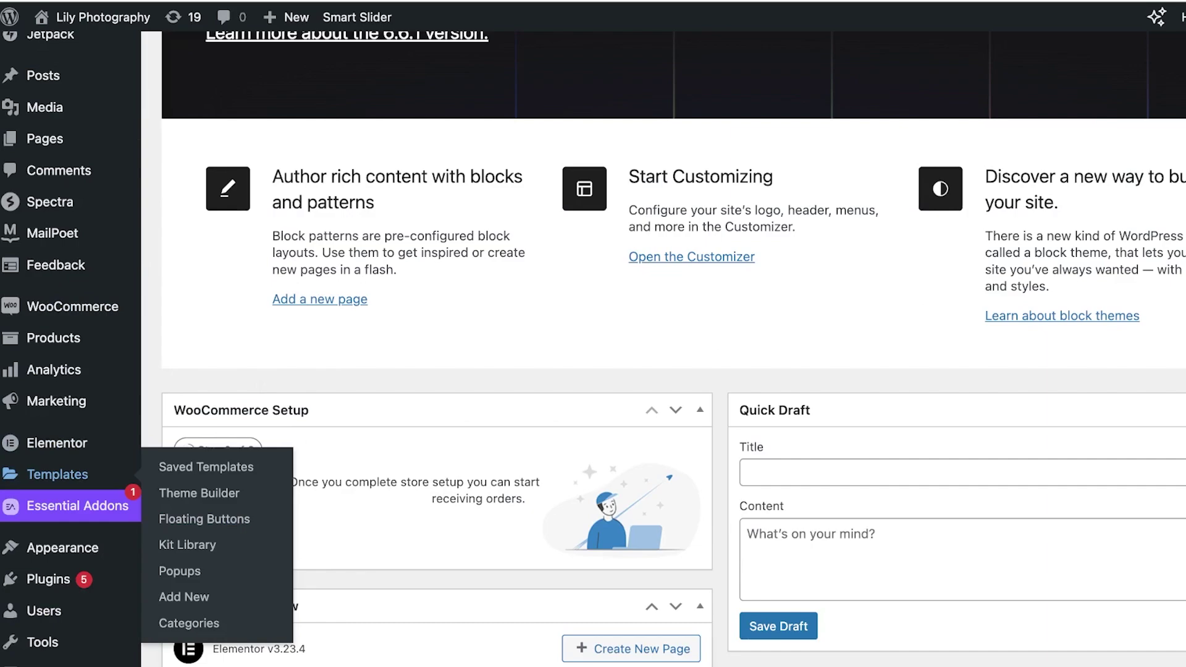
scroll(62, 516, down, 1)
mouse_move(49, 546)
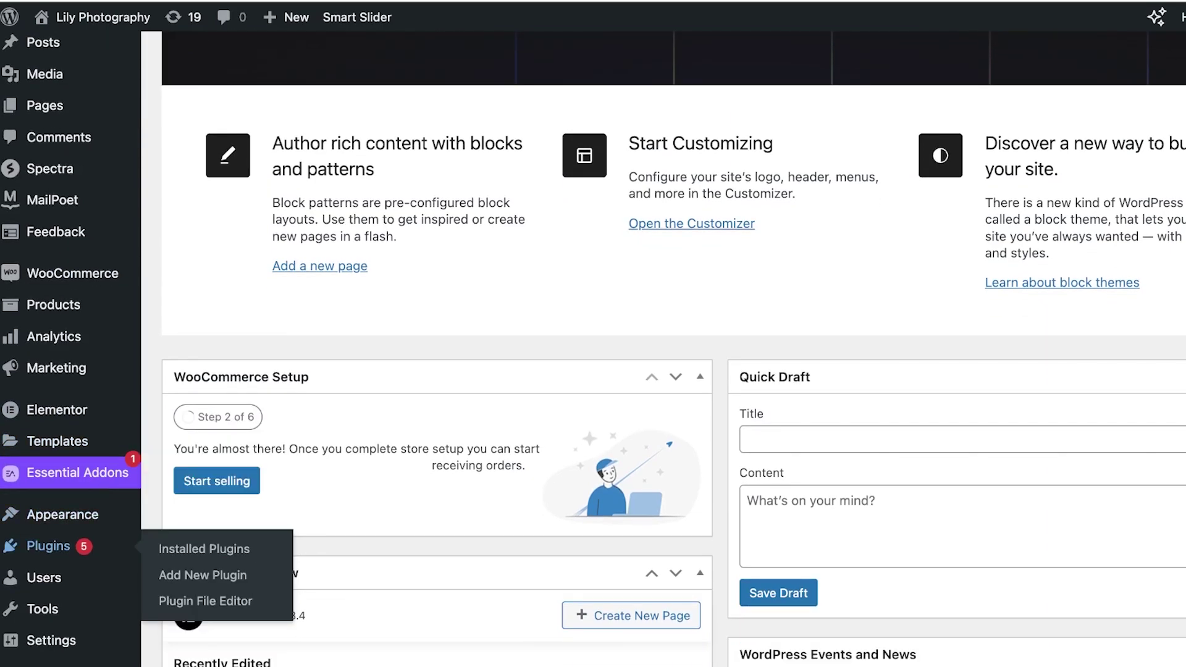
click(48, 549)
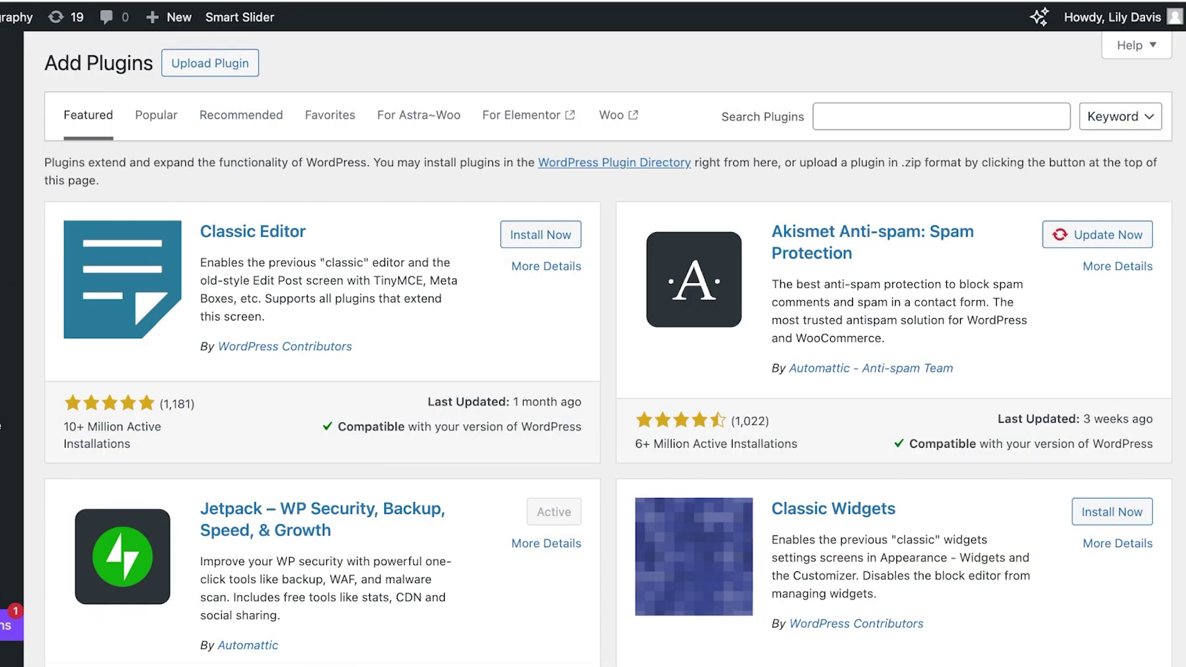
click(941, 117)
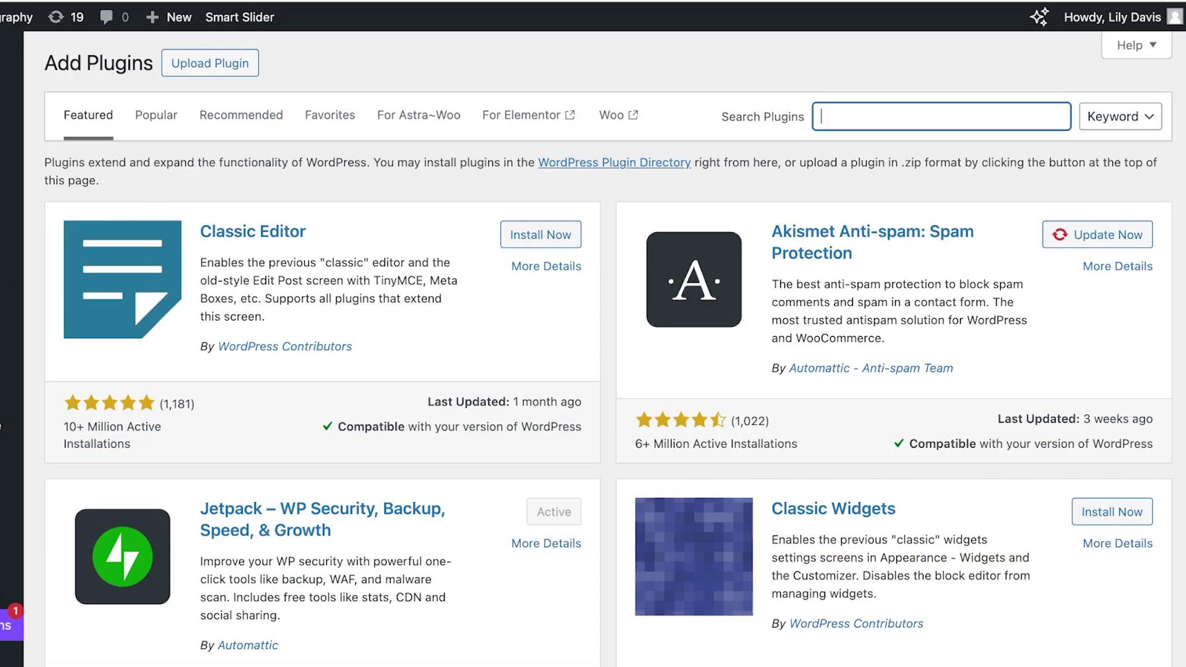
text(social feed)
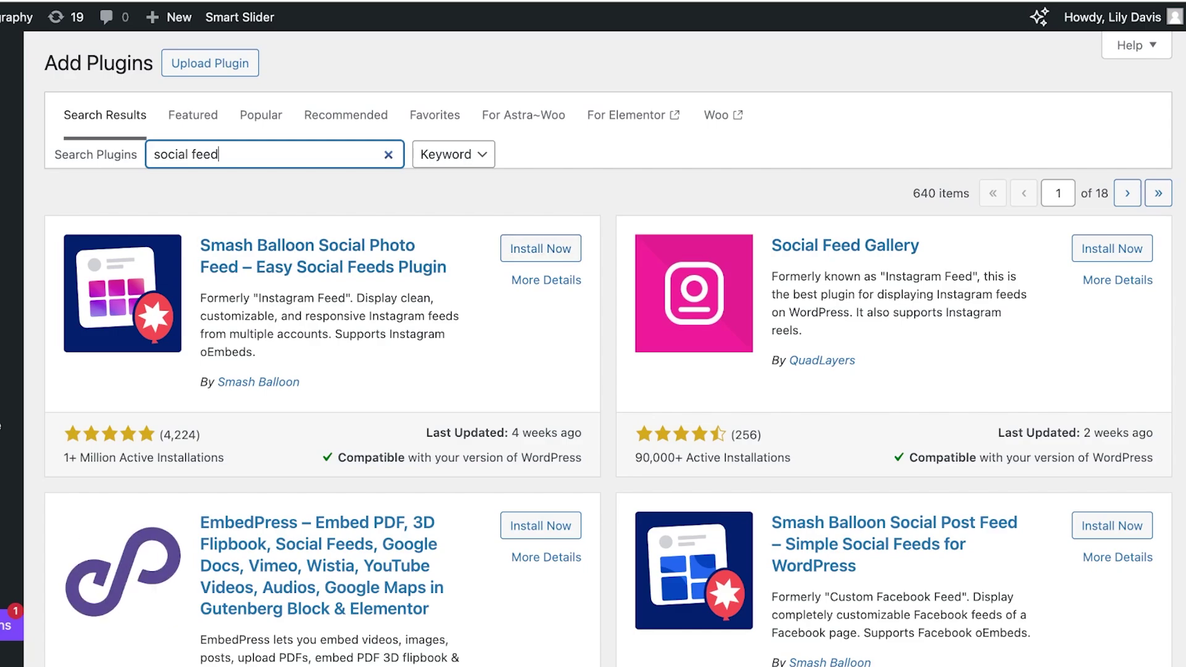
Step: Browse the social feed plugins and install Smash Balloon Social Photo Feed – Easy Social Feeds Plugin
scroll(594, 346, down, 3)
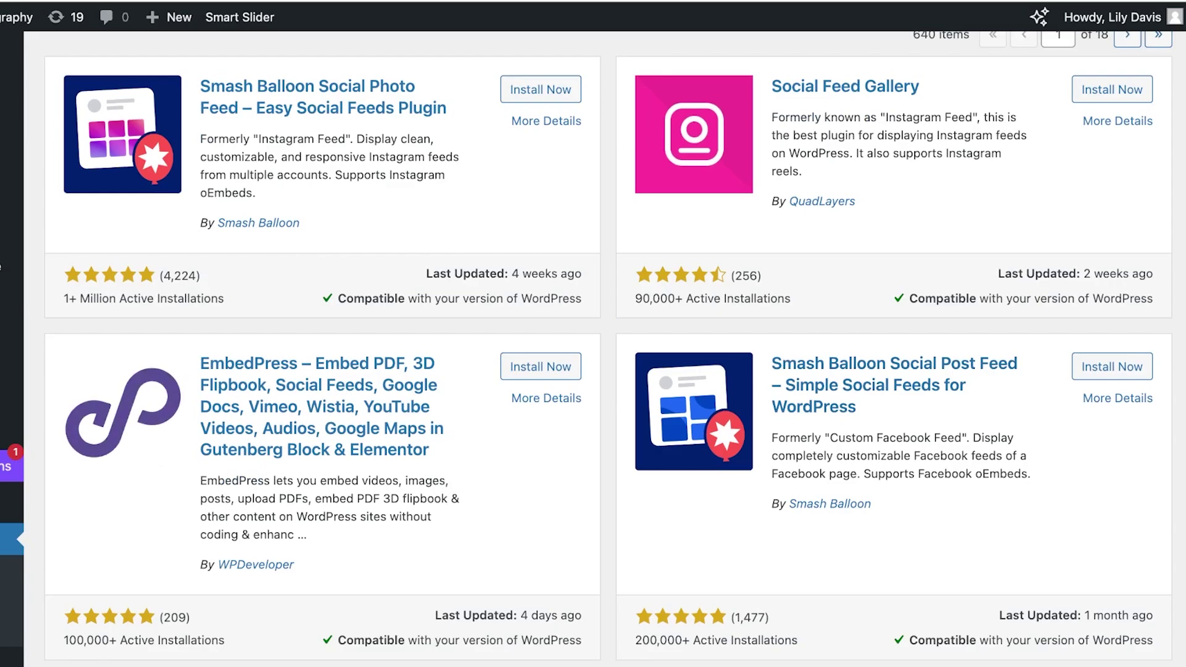
scroll(593, 346, down, 10)
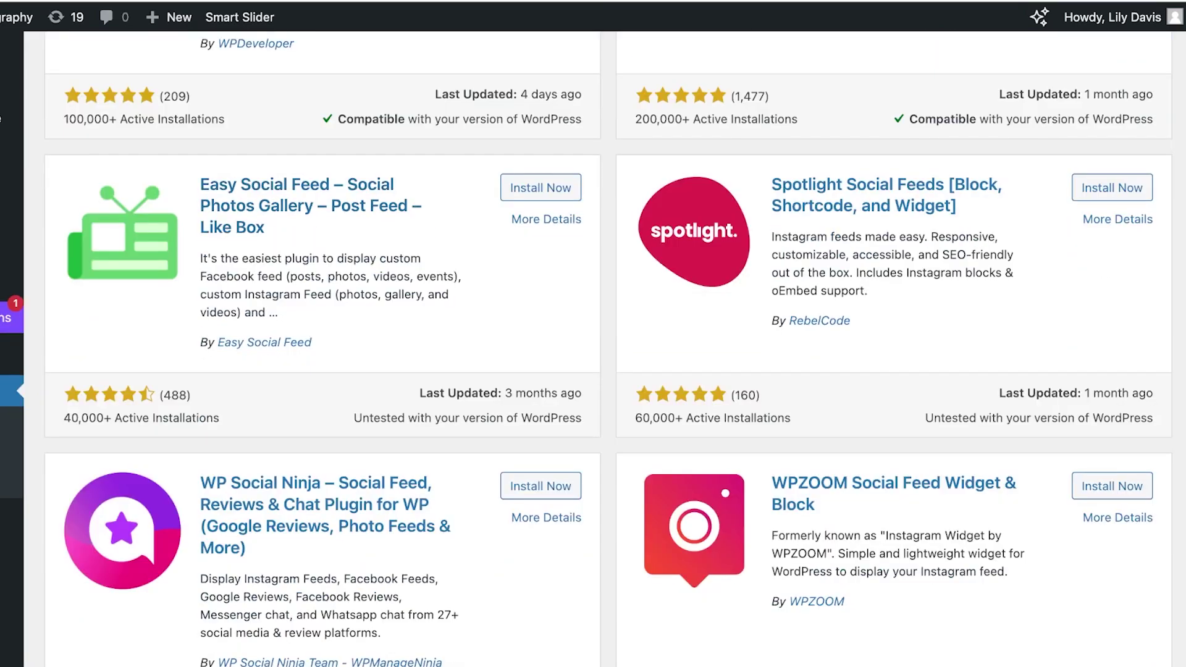
scroll(593, 346, down, 1)
scroll(593, 346, up, 12)
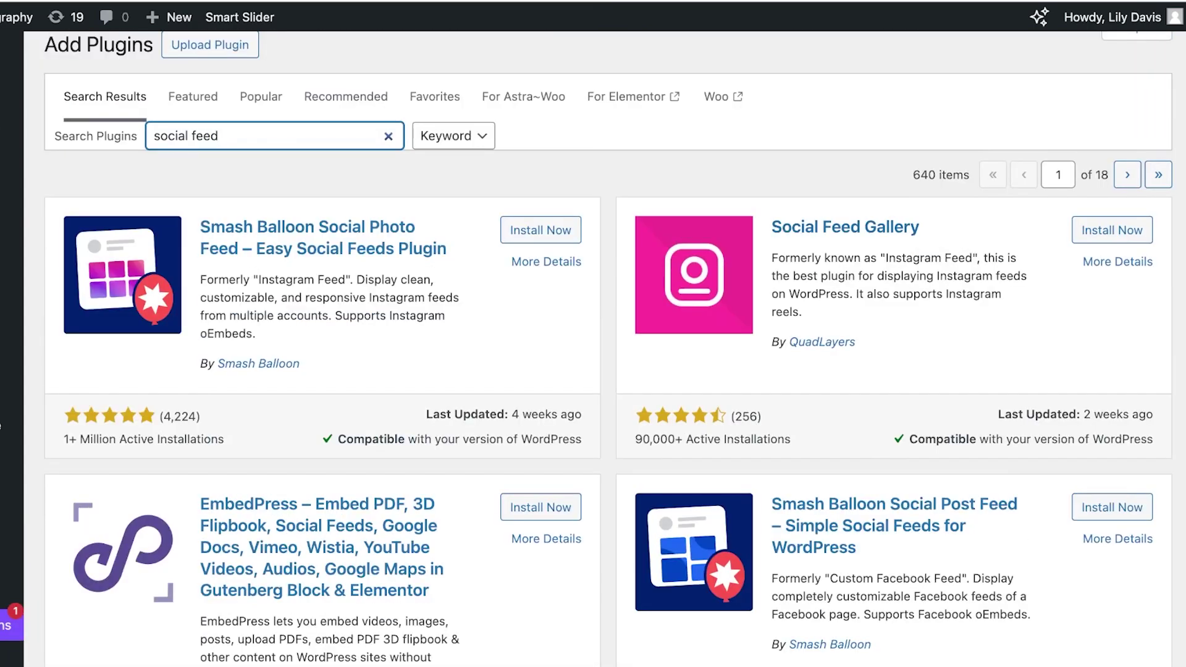
scroll(593, 346, up, 1)
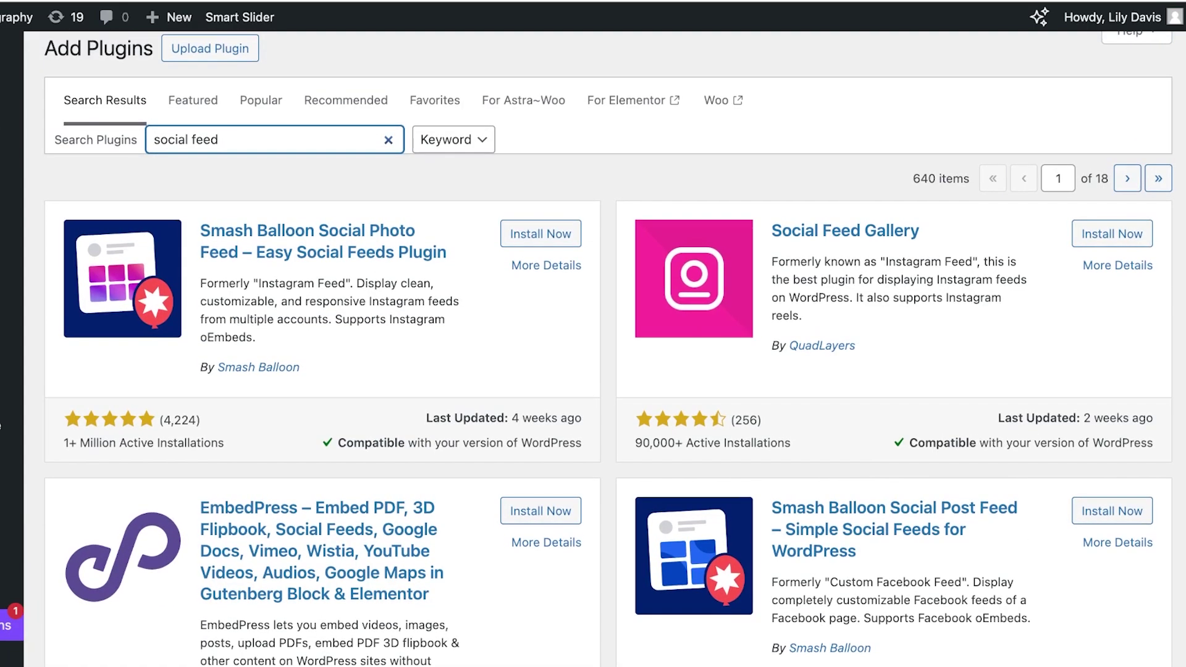
scroll(593, 346, up, 1)
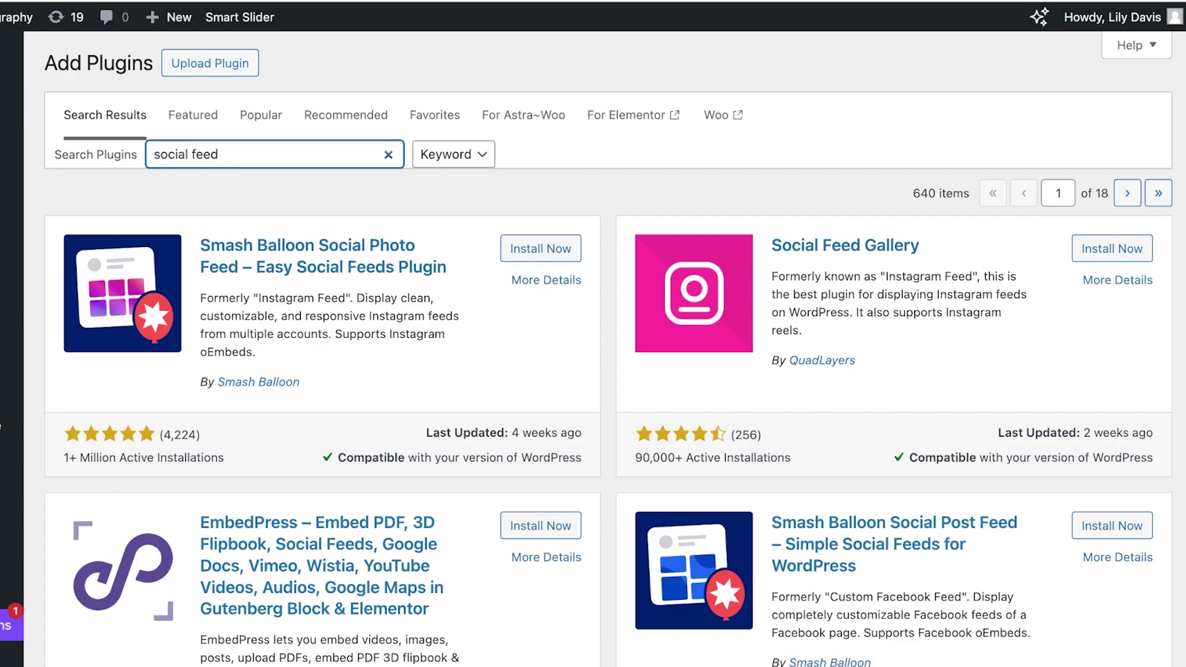
click(540, 248)
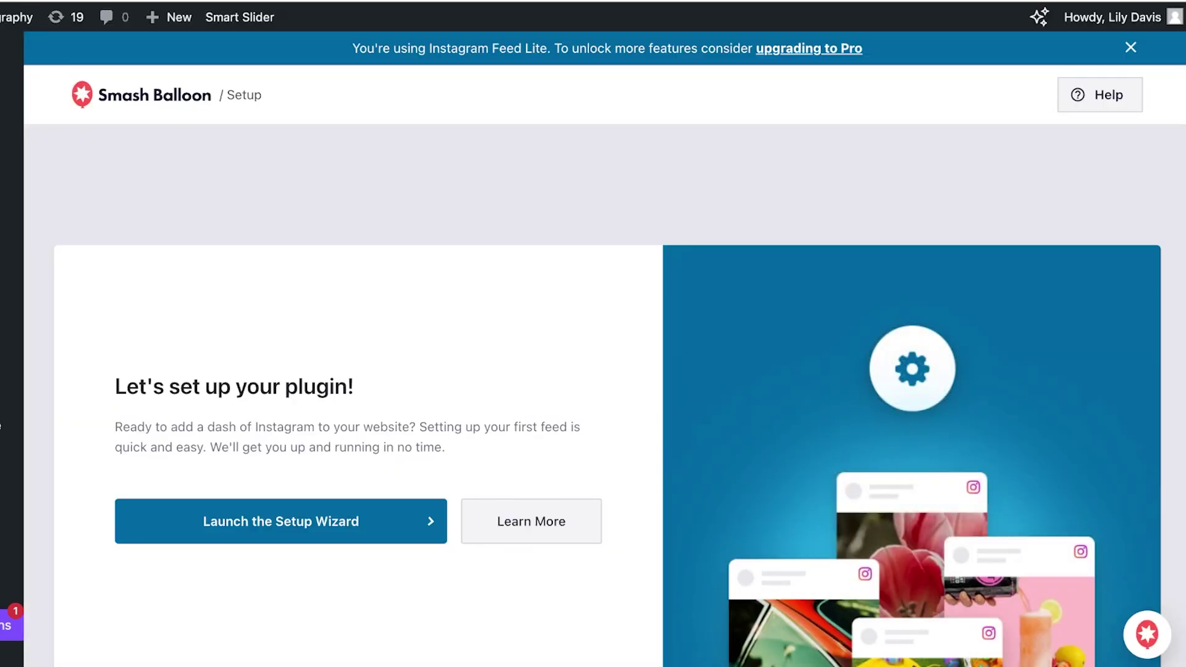
Step: Launch the Smash Balloon setup wizard and start adding a new Instagram source
scroll(593, 349, down, 4)
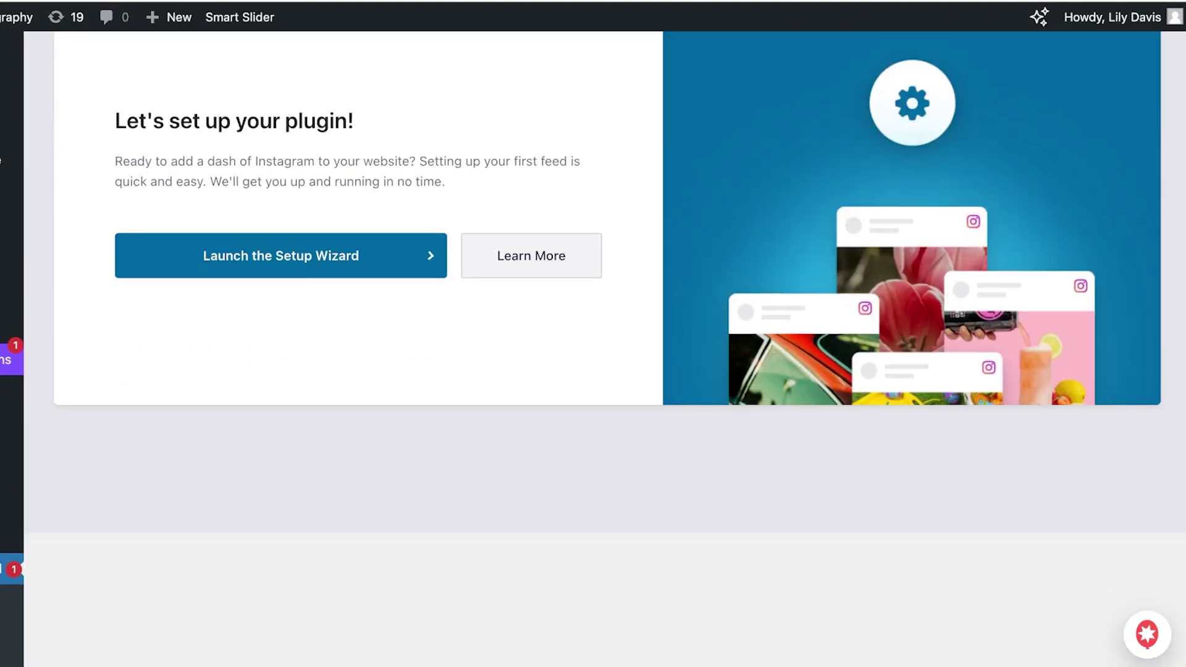
scroll(593, 350, up, 4)
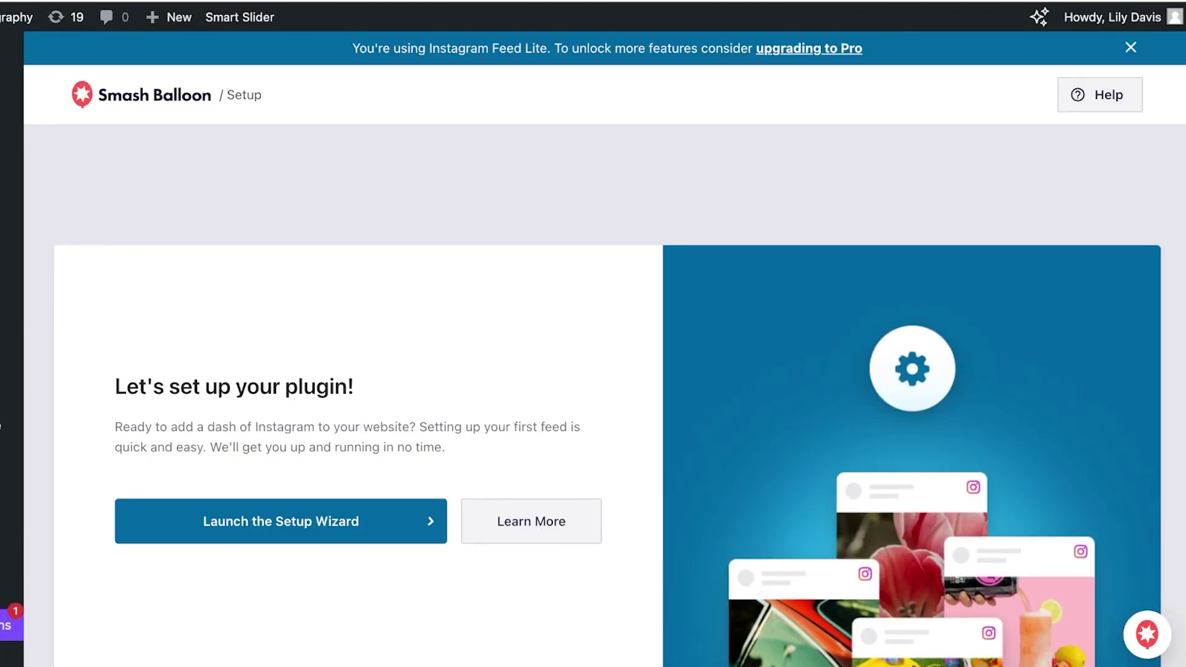
scroll(593, 349, down, 1)
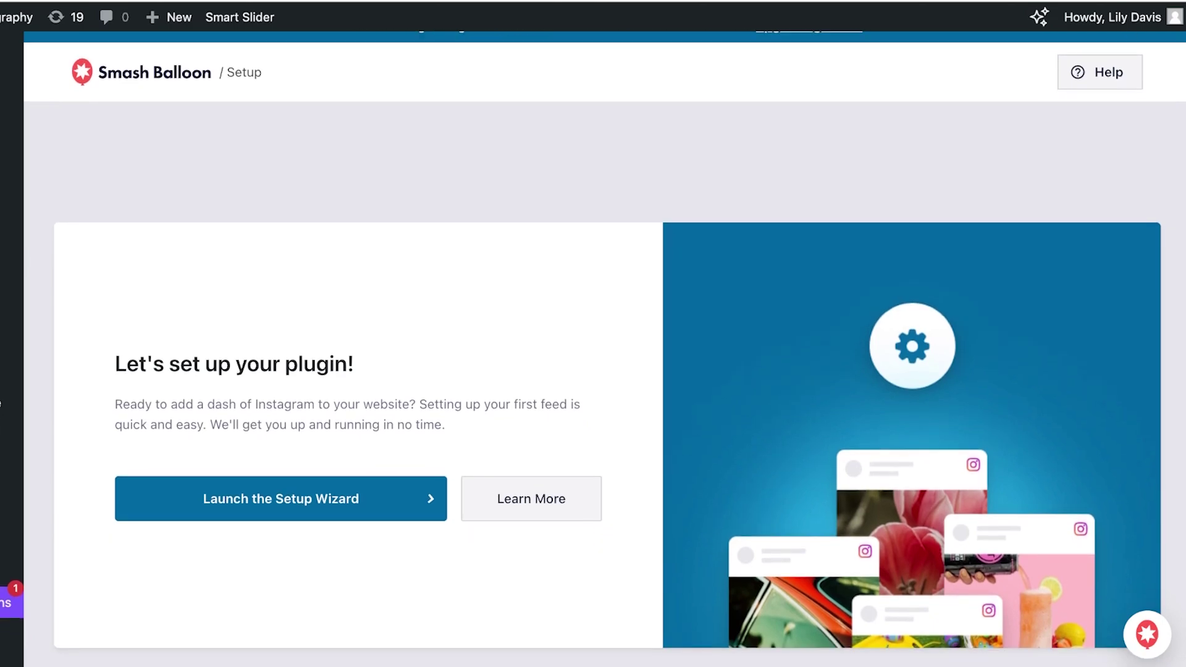
click(281, 499)
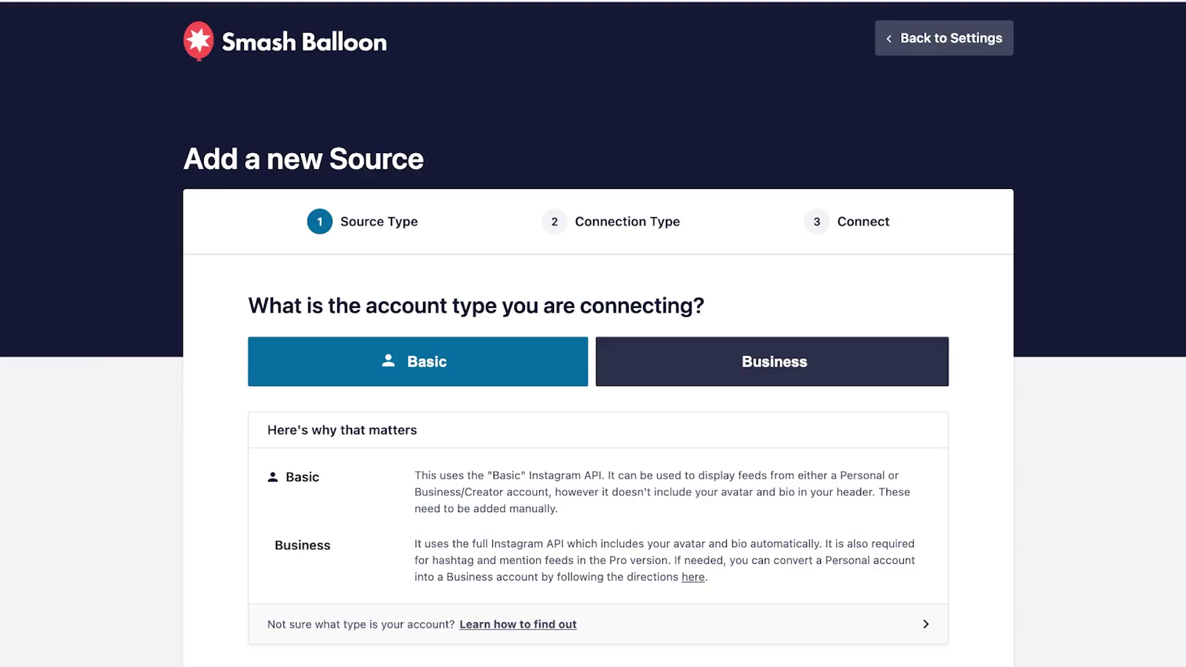
Step: Try the Business account type without a previously connected Facebook account and review the permissions it needs
scroll(598, 371, down, 2)
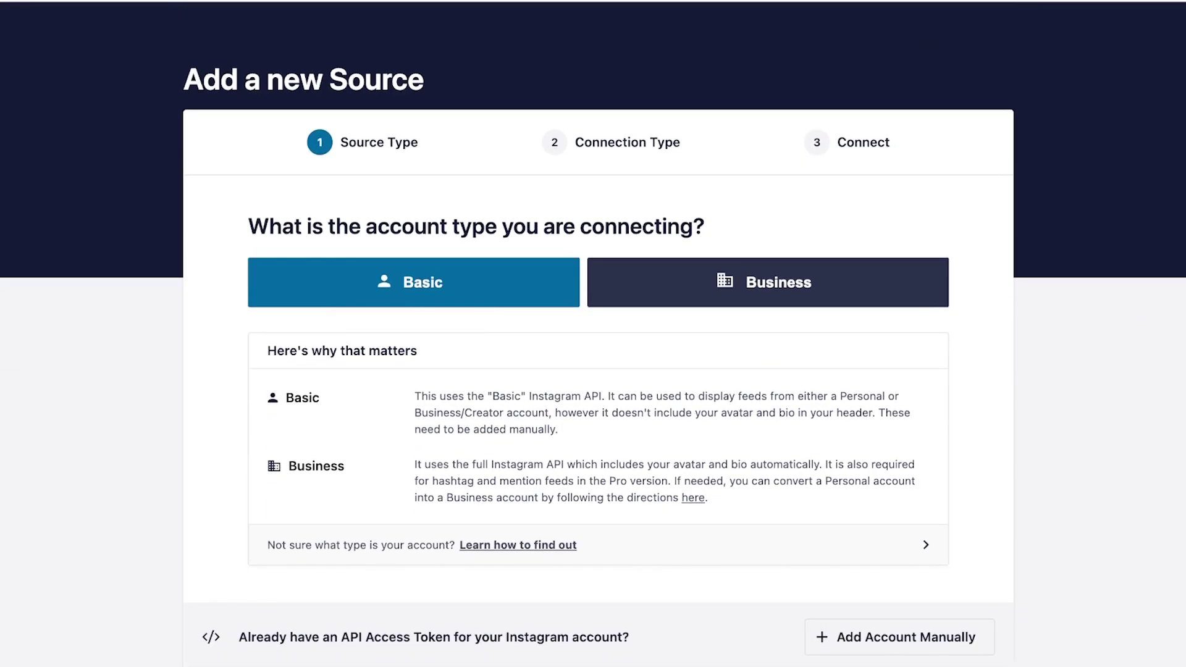
click(402, 287)
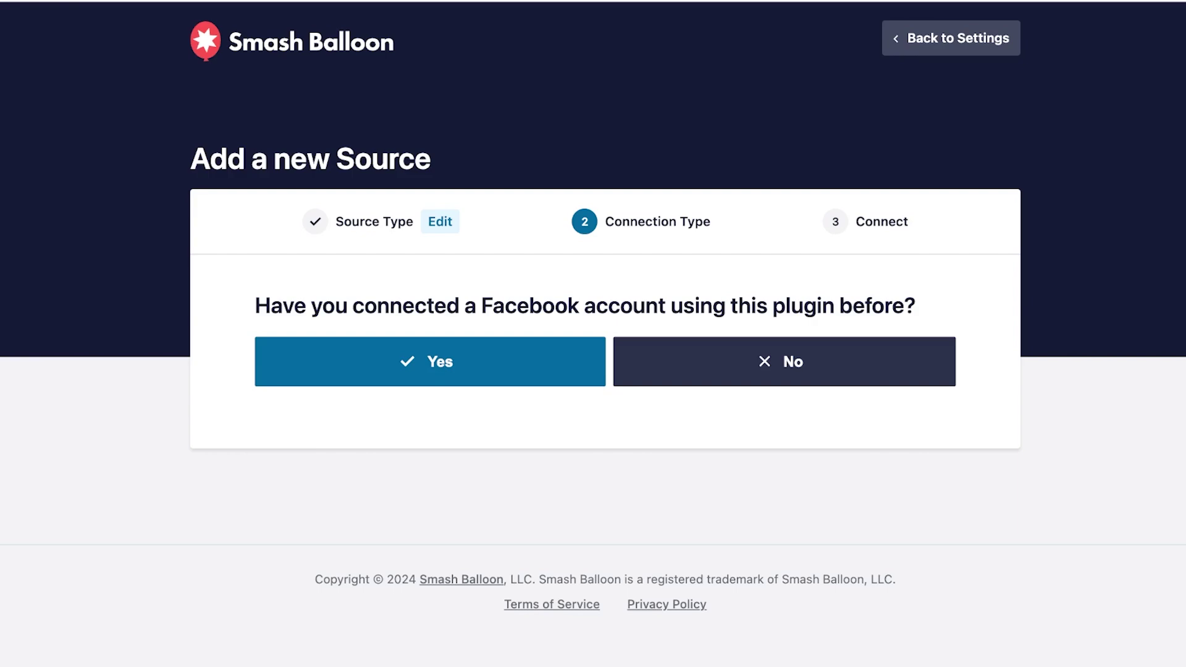
click(784, 362)
scroll(784, 362, down, 4)
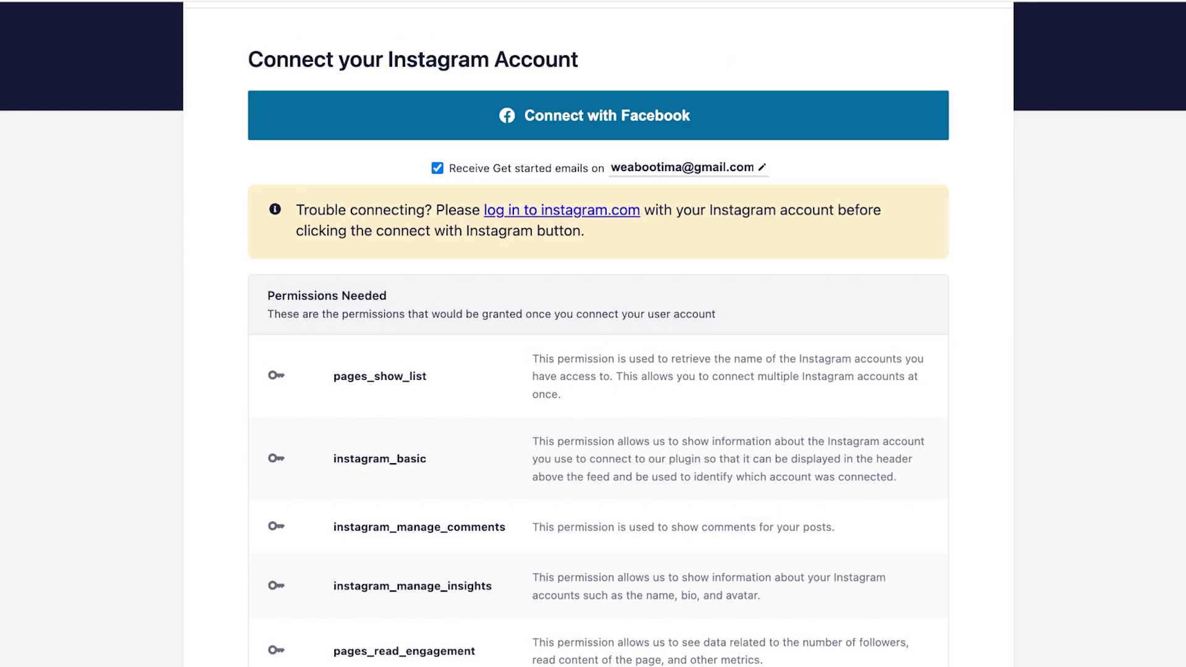
scroll(593, 333, down, 5)
scroll(593, 334, up, 9)
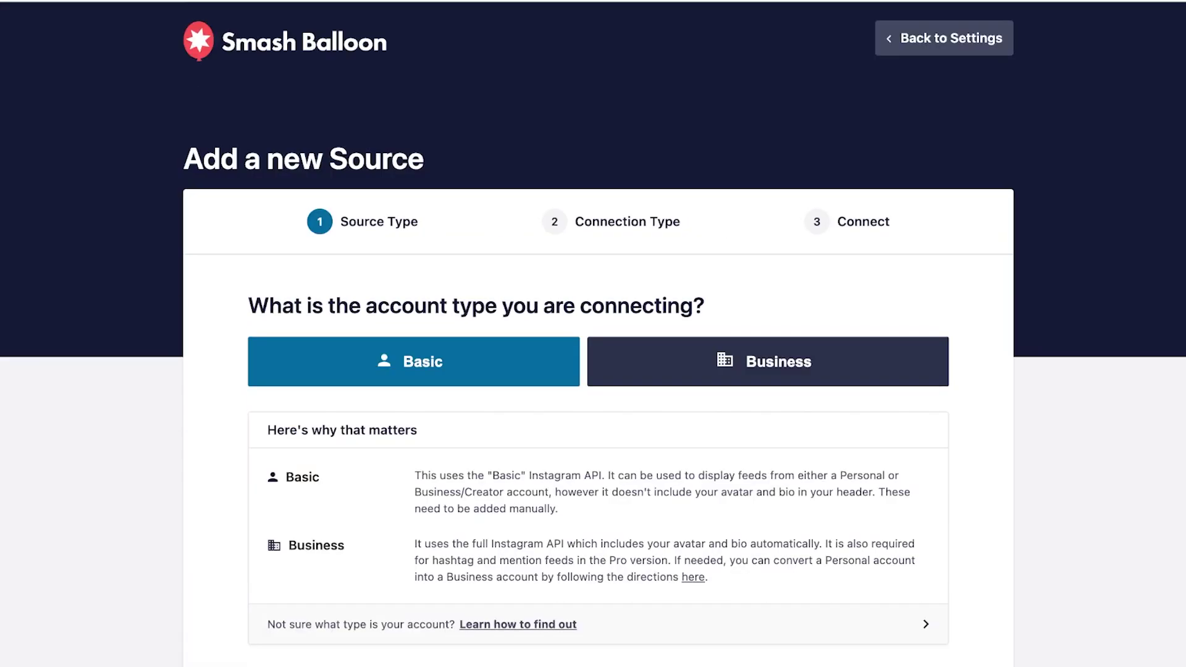
Step: Connect the Instagram account as a Basic source, allow Smash Balloon access, confirm the domain and continue the setup
click(413, 362)
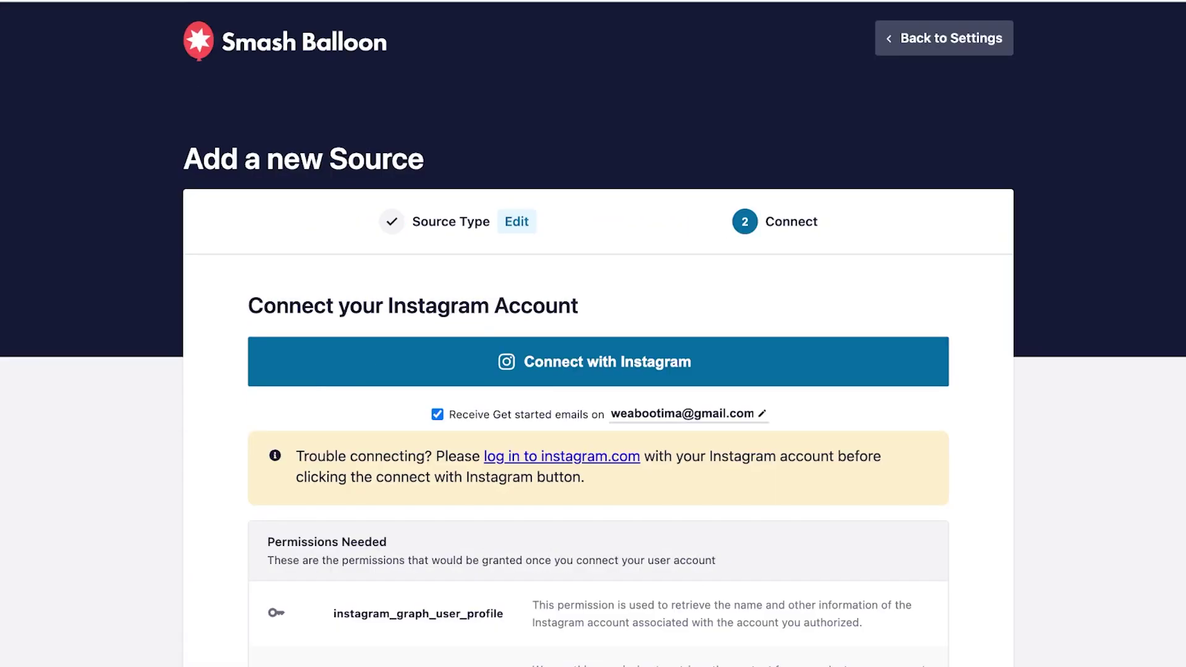
scroll(642, 346, down, 4)
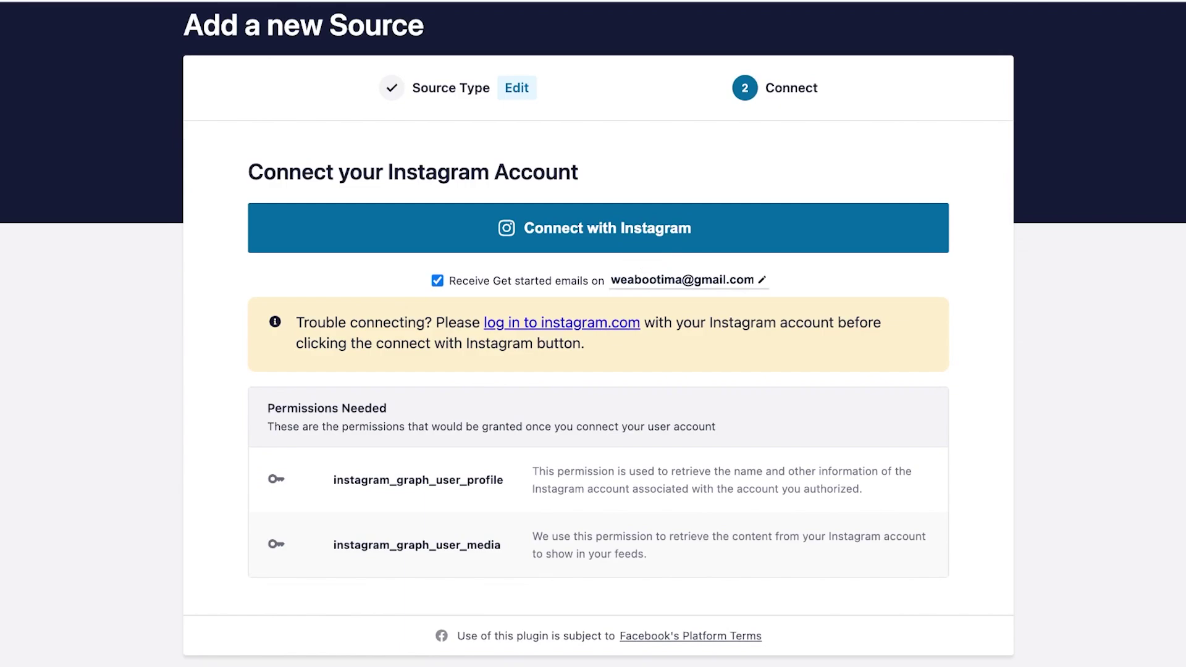
click(598, 228)
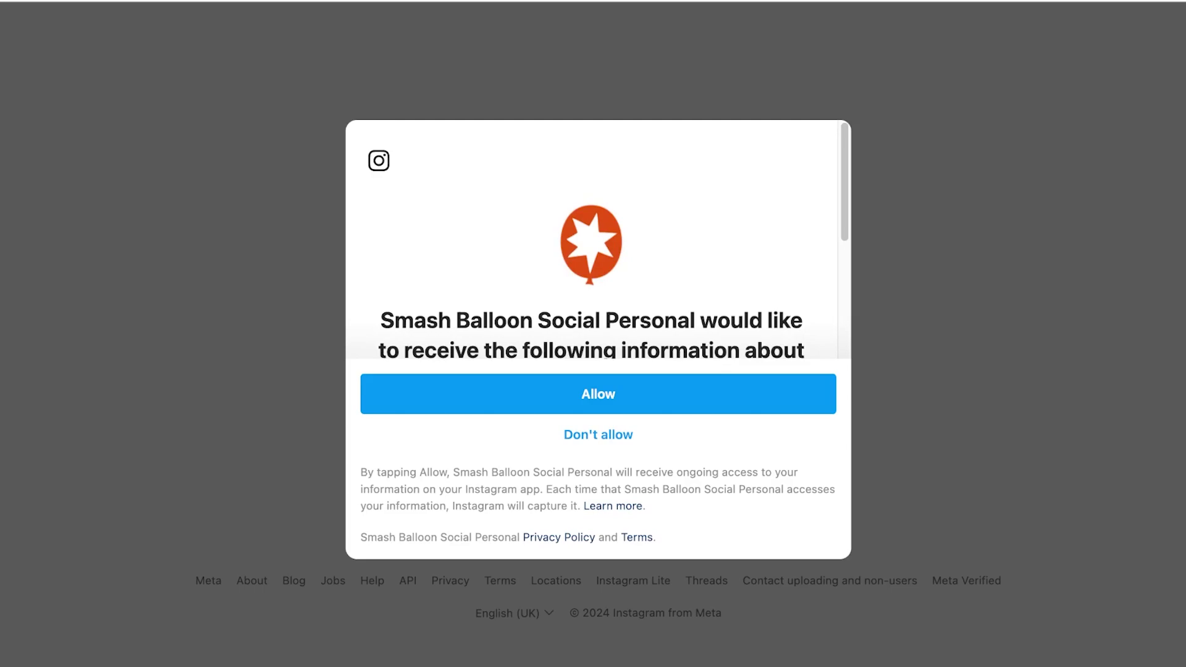
click(598, 394)
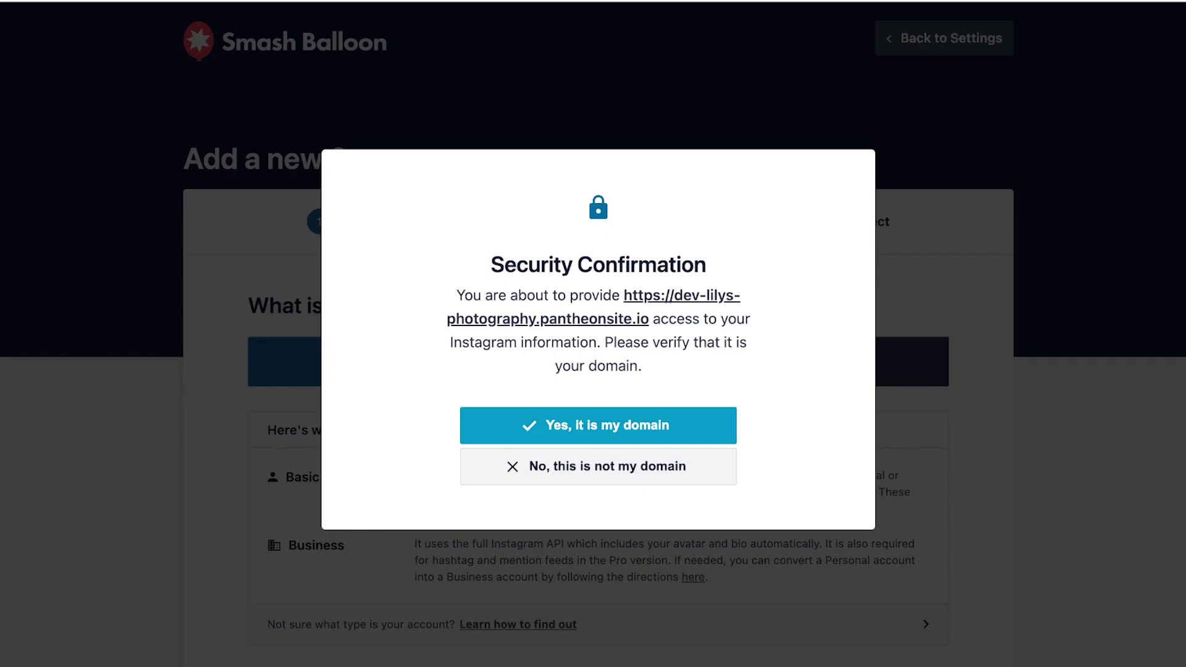
click(598, 426)
scroll(593, 333, down, 1)
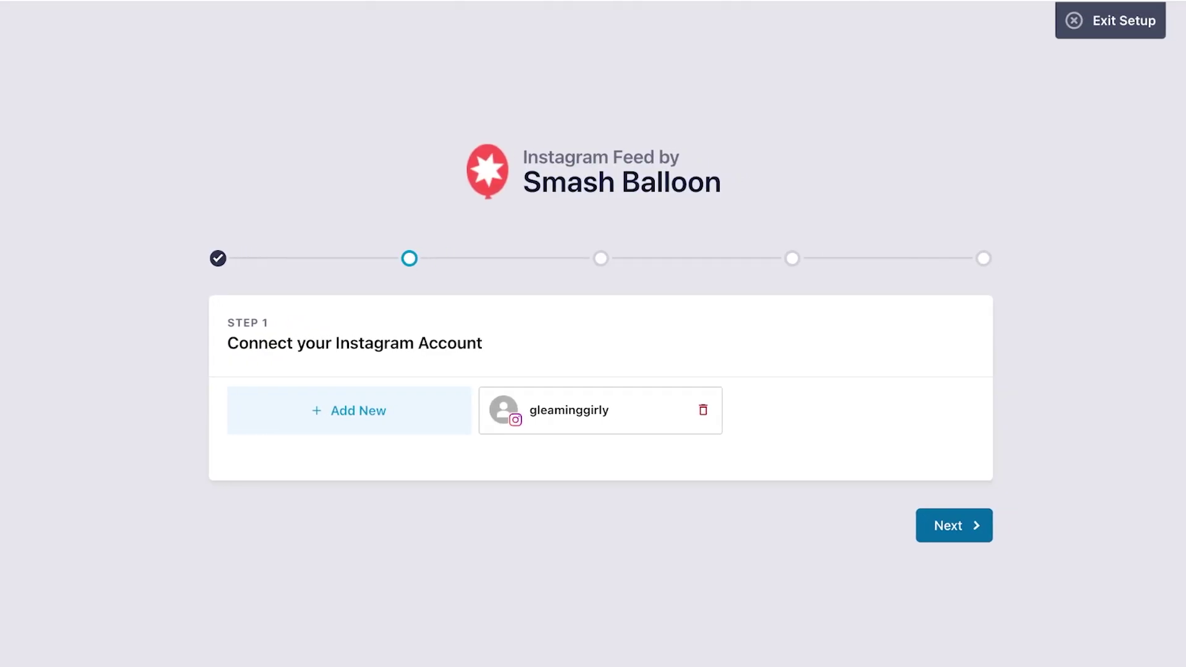
click(954, 525)
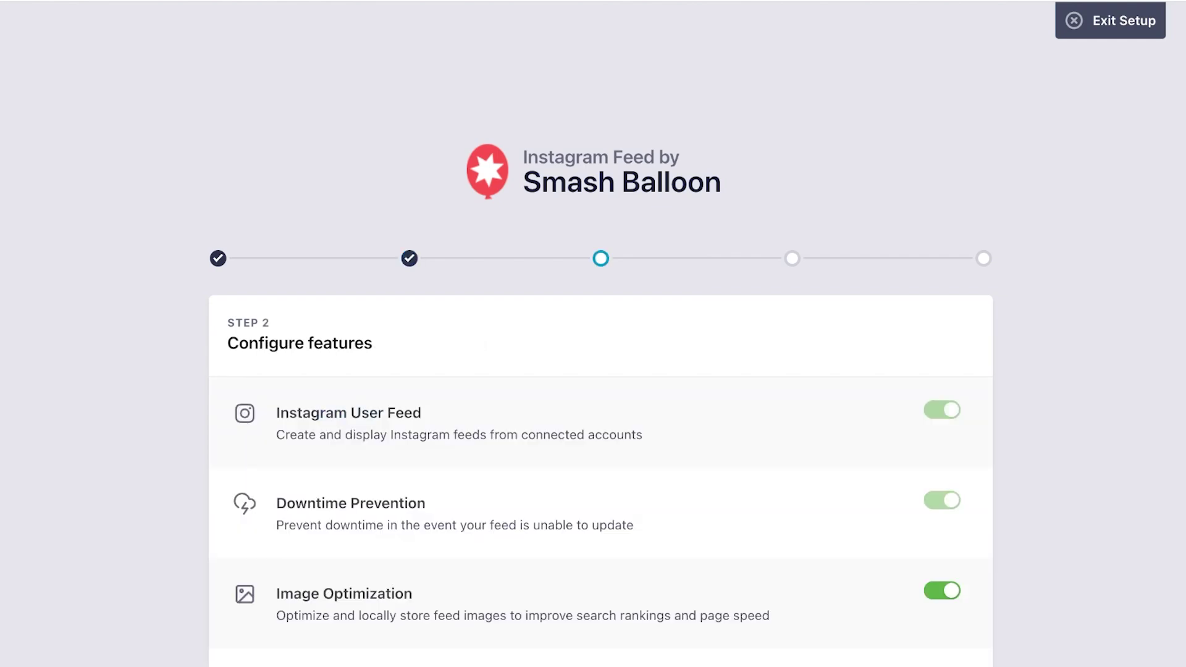
Step: Turn off Social Feed Collection and Customer Reviews Plugin in the feature configuration and proceed
scroll(954, 525, down, 3)
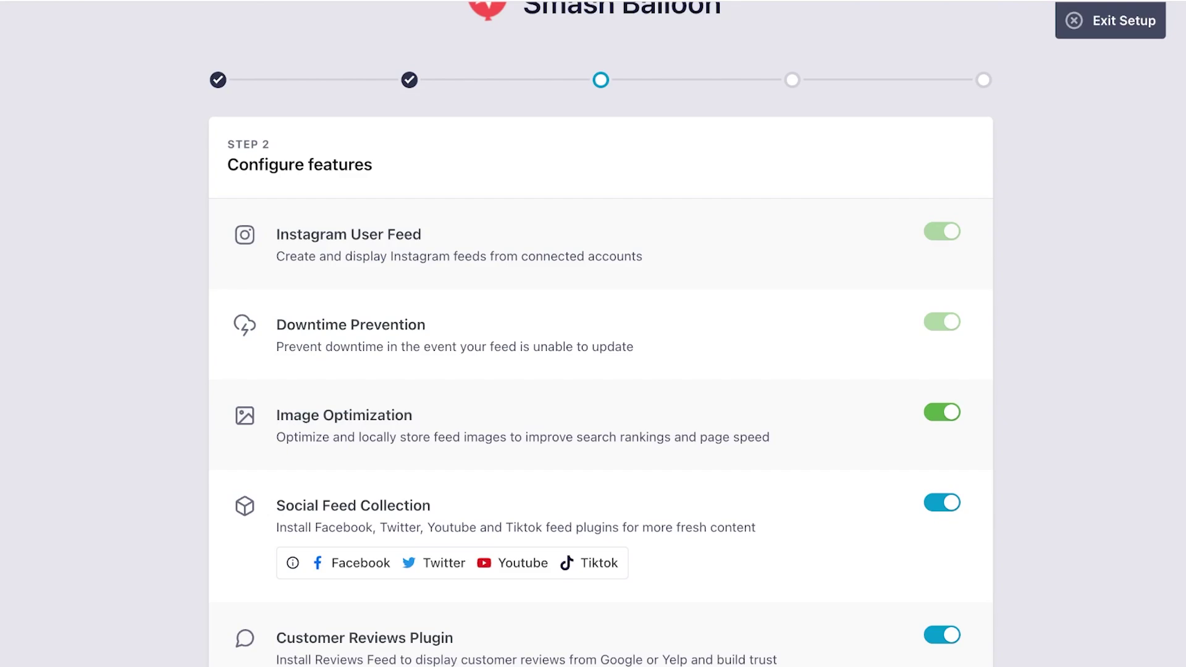
scroll(601, 370, down, 3)
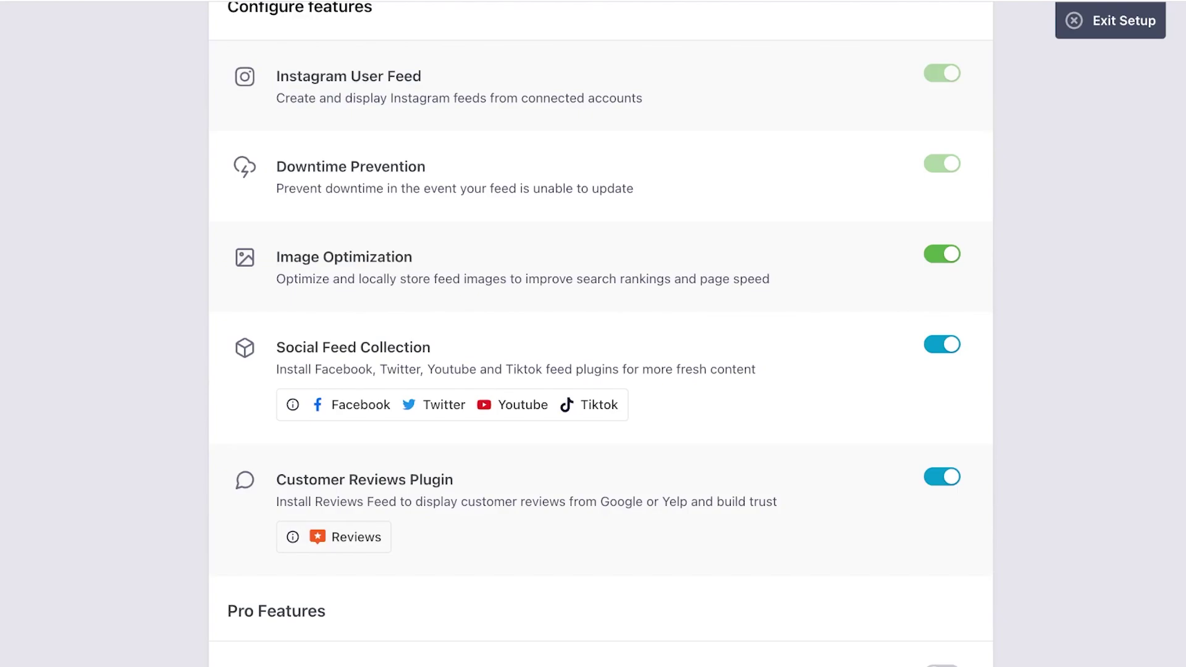
click(942, 345)
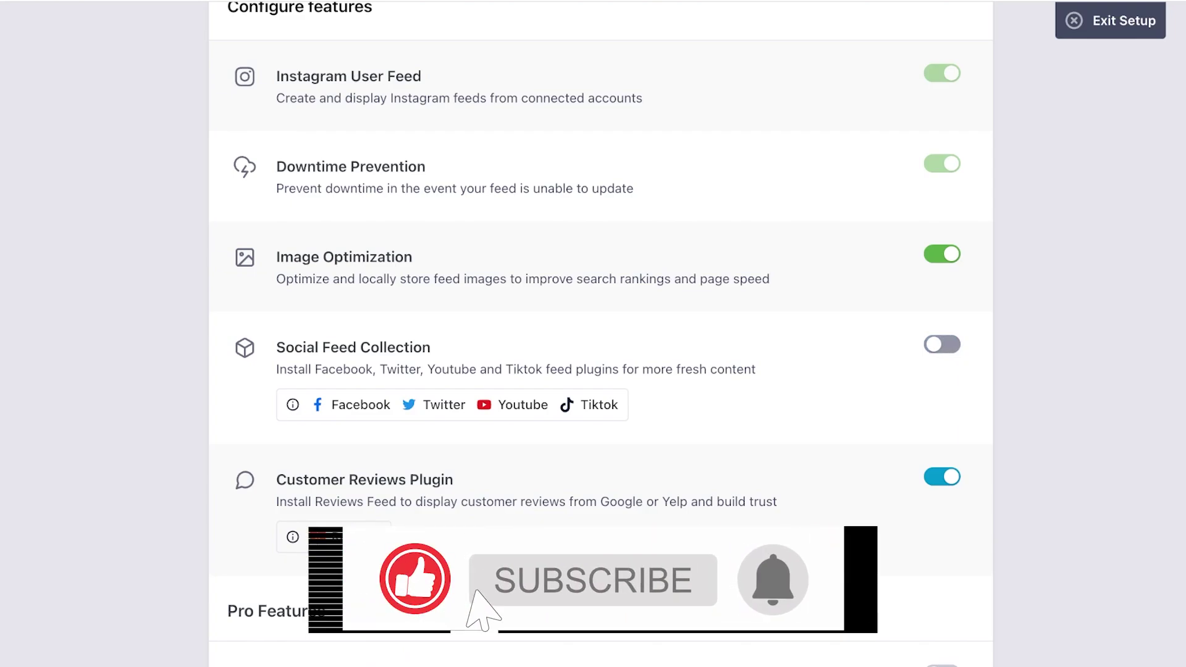
scroll(601, 334, down, 1)
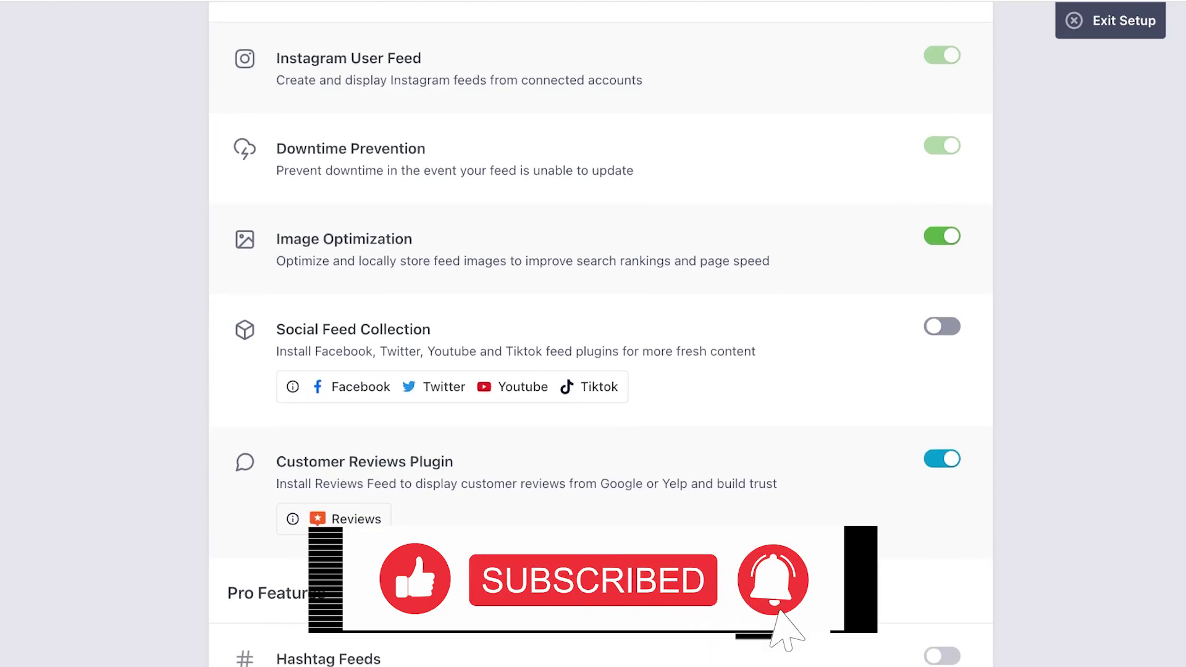
scroll(600, 333, down, 1)
click(942, 427)
scroll(942, 428, down, 3)
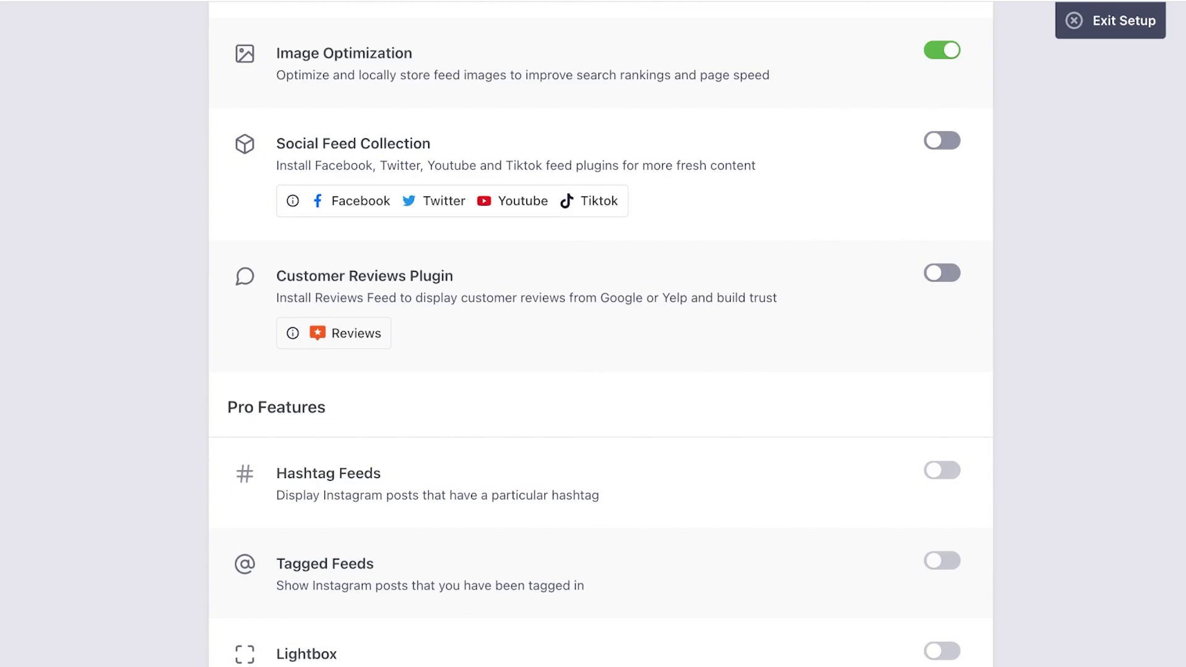
scroll(601, 334, down, 4)
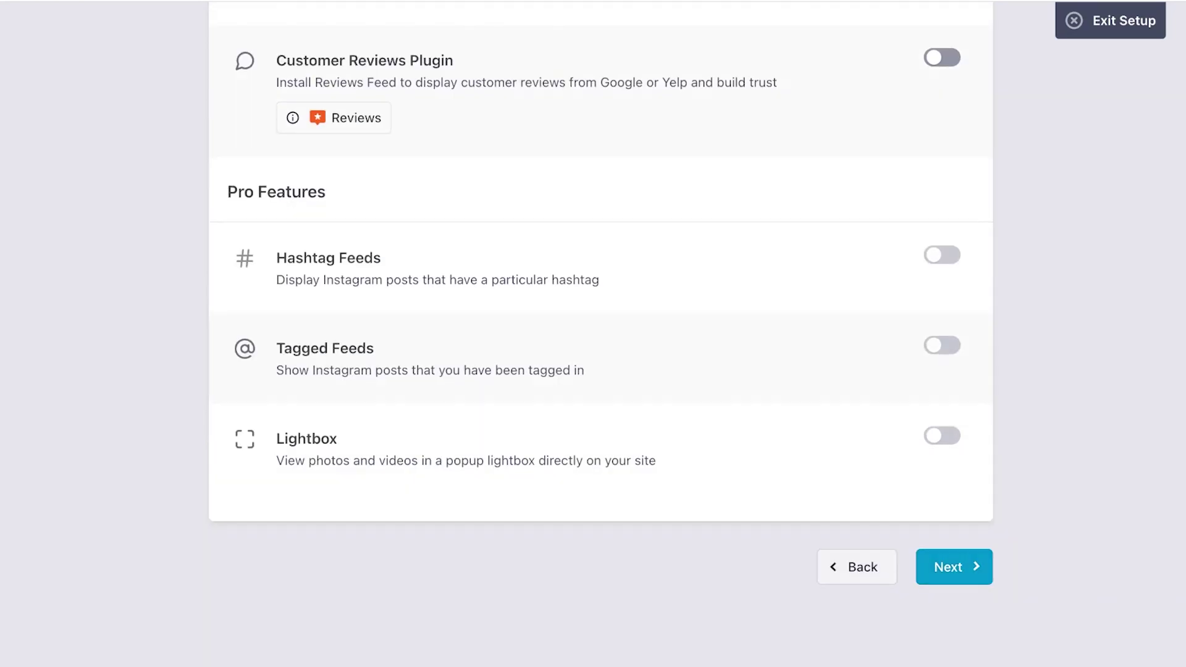
click(954, 567)
Step: Turn off the suggested All in One SEO Toolkit, Analytics by MonsterInsights and Forms by WPForms plugins
scroll(954, 568, up, 9)
scroll(601, 334, down, 3)
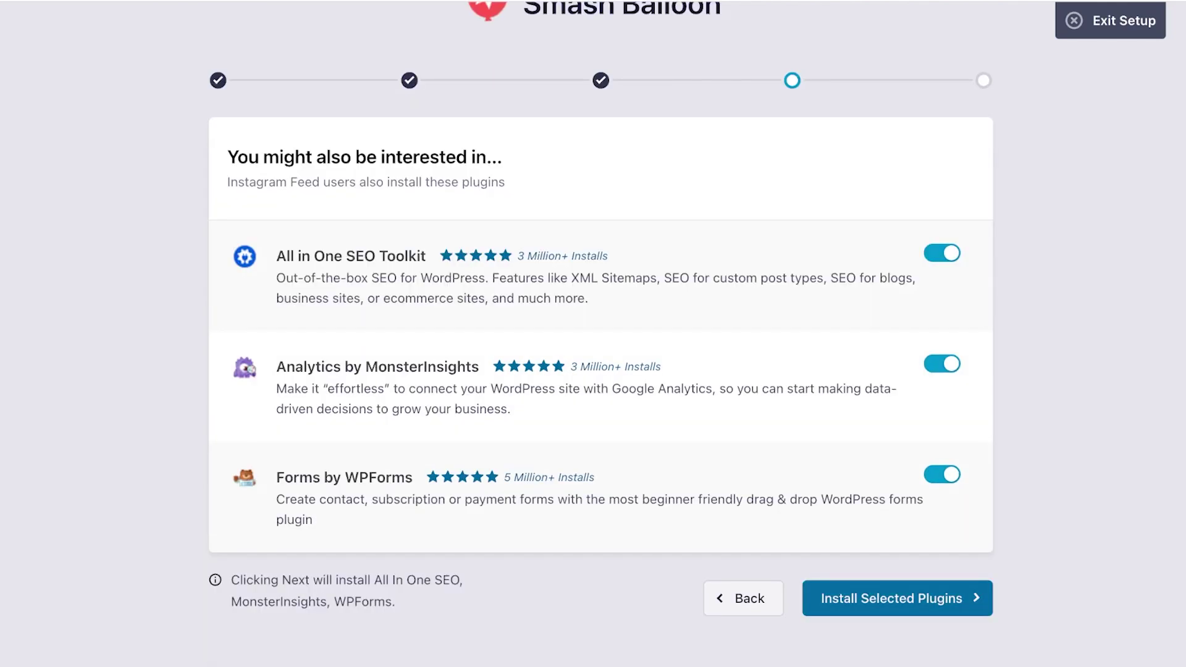
click(942, 475)
click(942, 364)
click(942, 253)
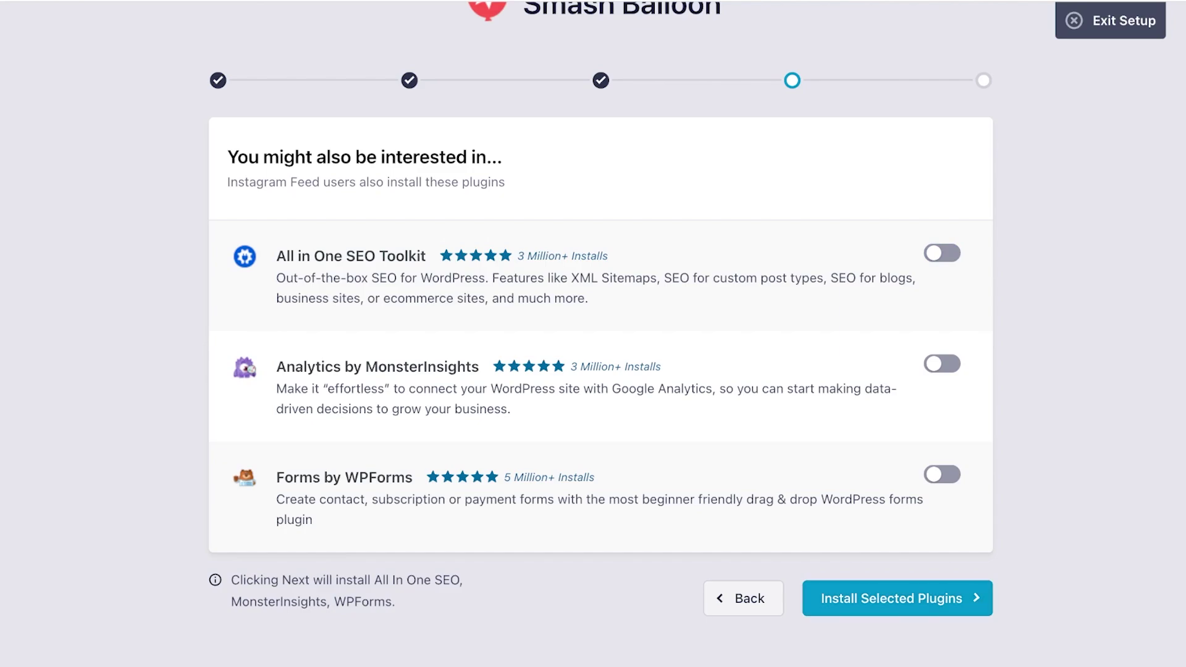
Step: Proceed past the suggested plugins without any selected and complete the Smash Balloon setup without upgrading to Pro
click(897, 599)
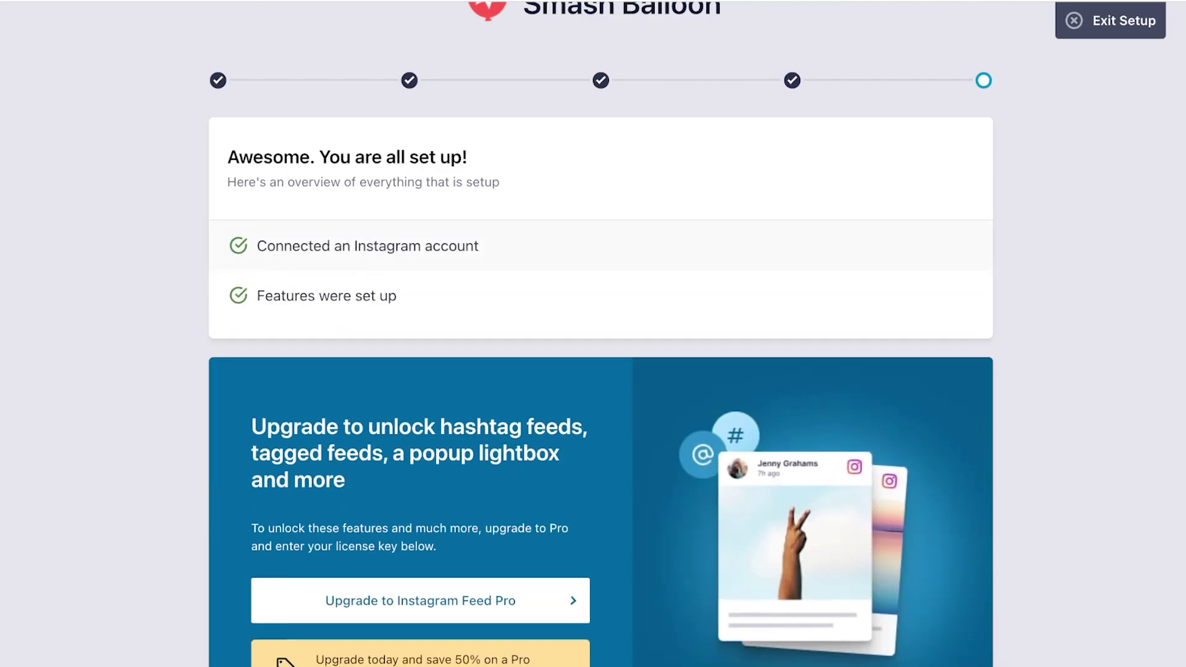
scroll(600, 371, down, 5)
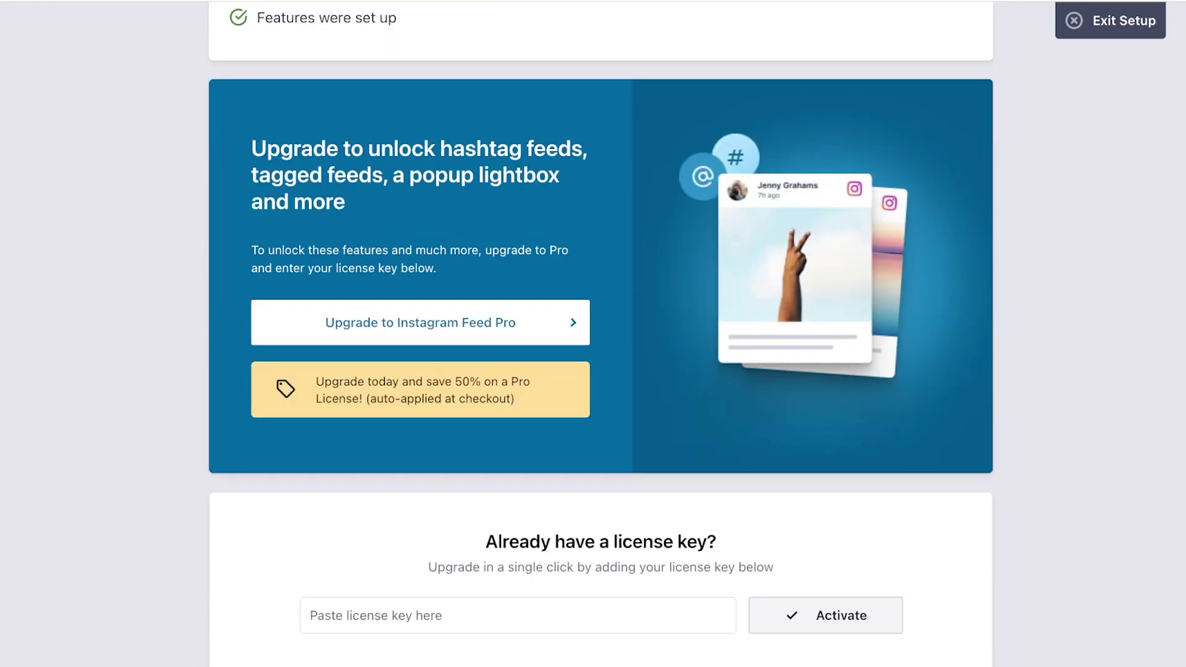
scroll(600, 333, down, 3)
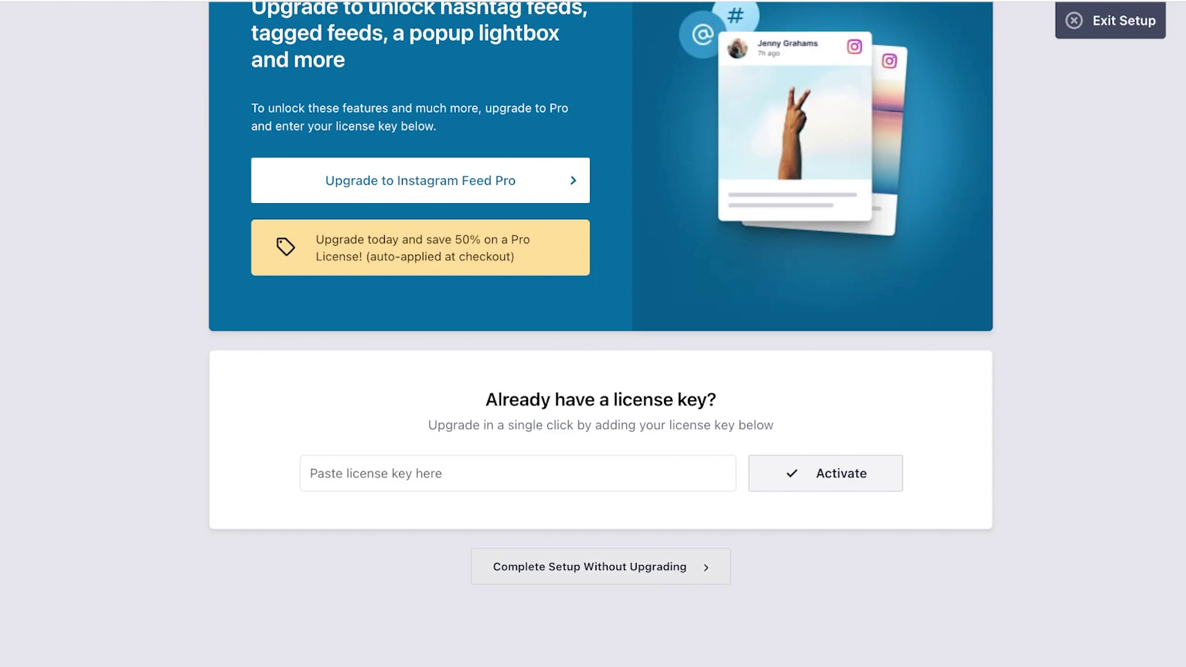
click(600, 566)
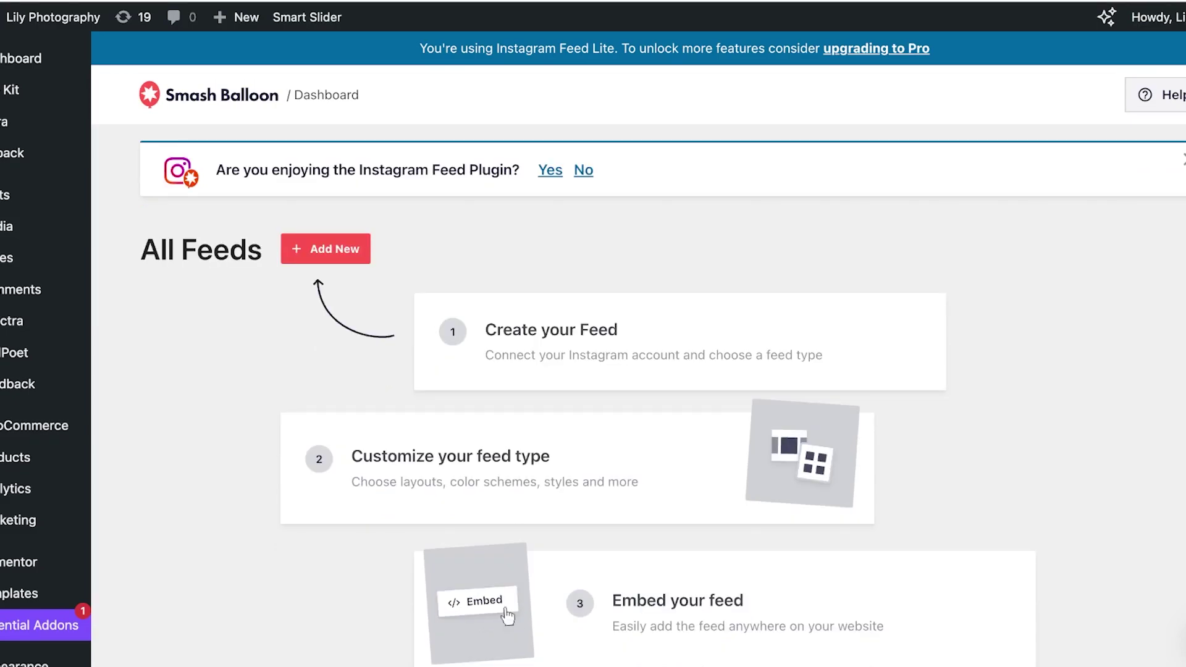
Step: Start a new Instagram feed, check the Pro offer for the Public Hashtag feed type and dismiss it
scroll(618, 371, down, 8)
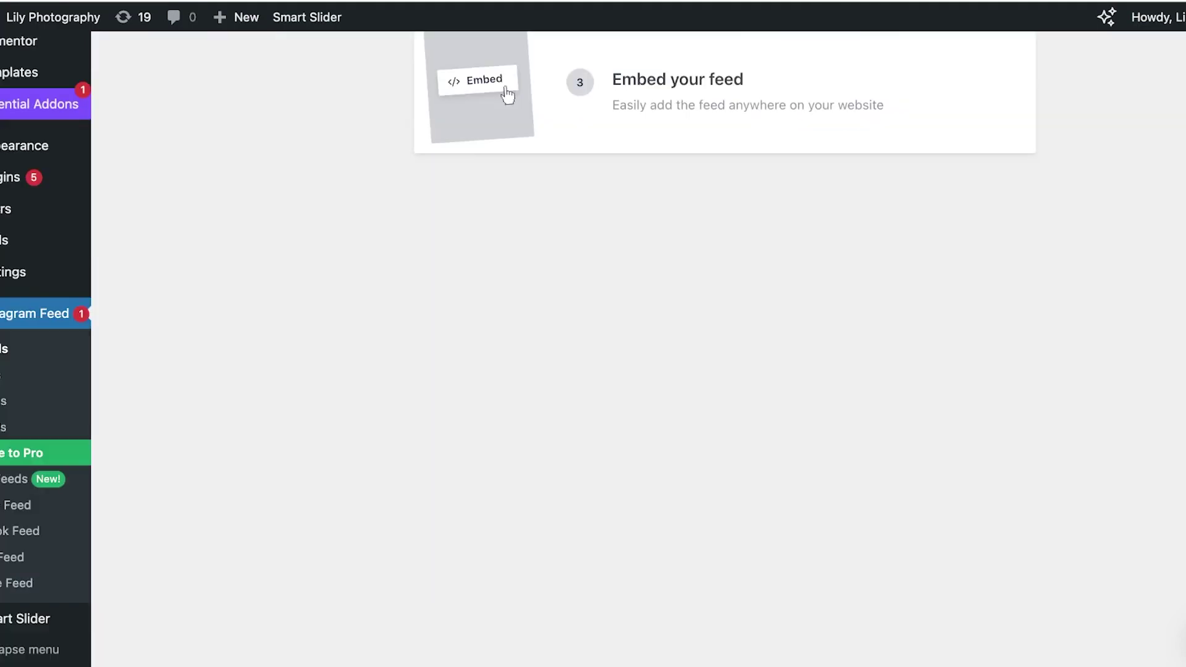
scroll(618, 371, up, 8)
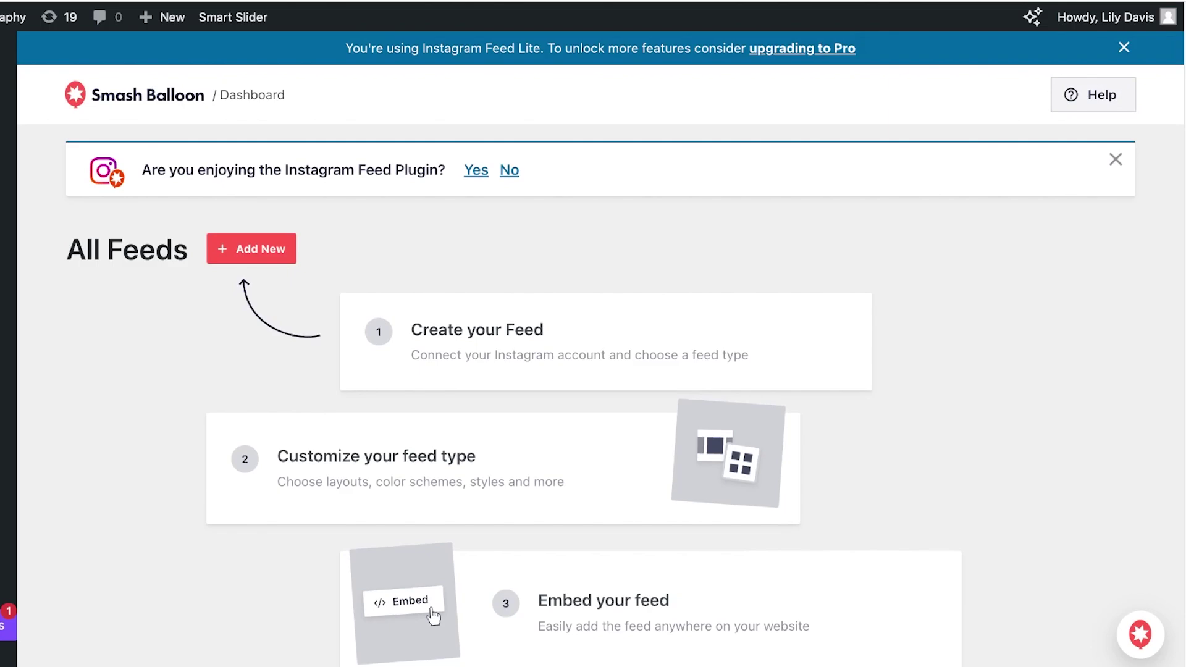
click(252, 248)
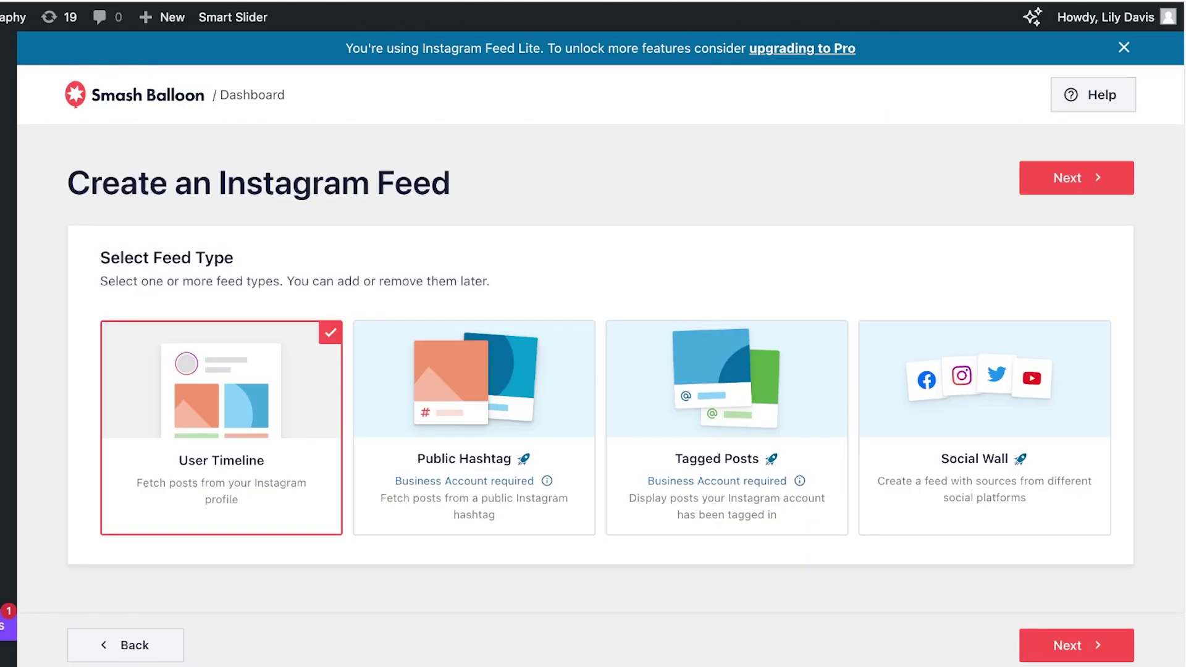
click(474, 428)
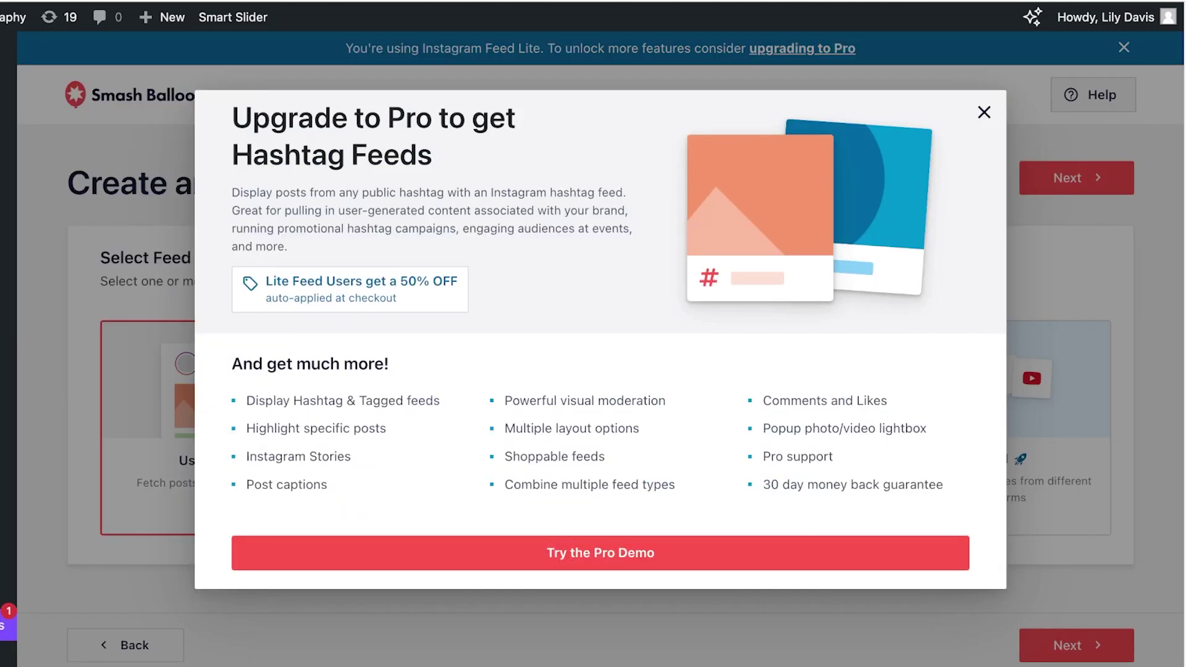
click(985, 112)
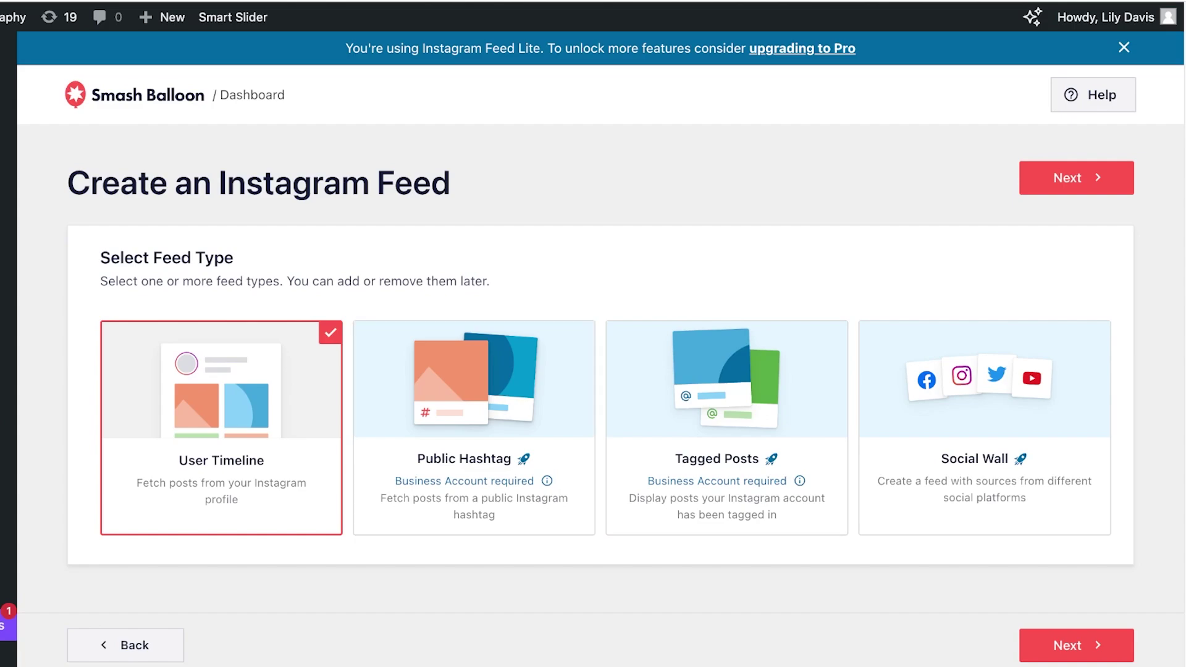
Step: Keep User Timeline as the feed type and create the feed with the connected Basic Instagram account as its source
scroll(601, 346, down, 2)
click(1077, 645)
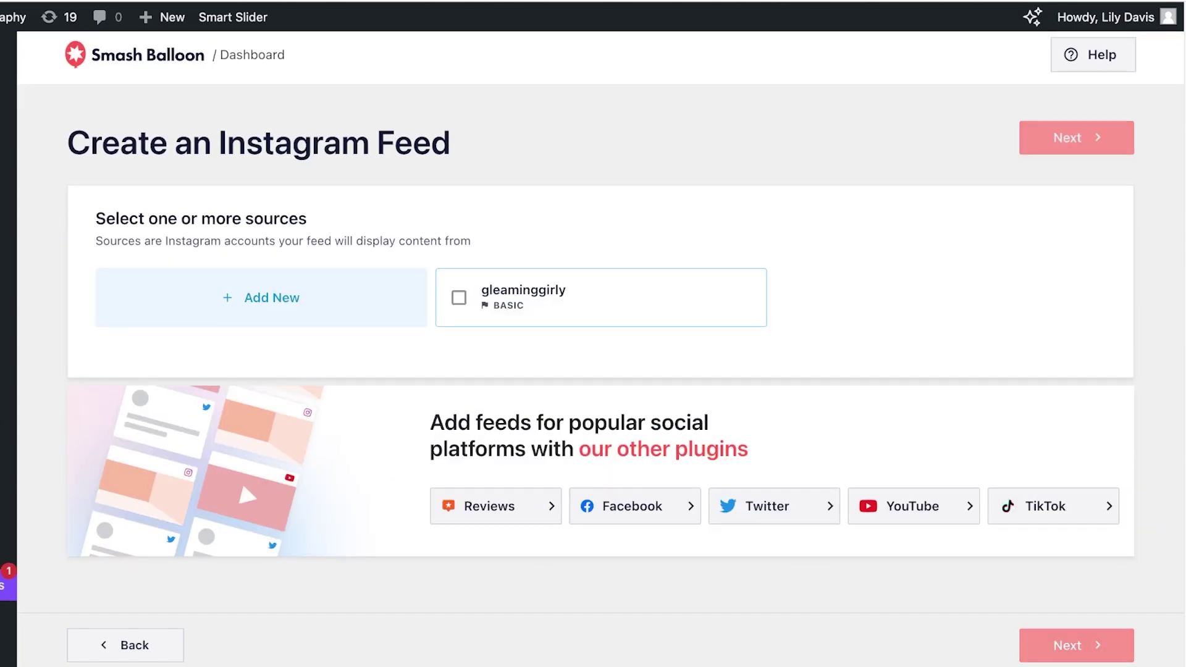
scroll(601, 318, down, 3)
scroll(601, 318, up, 3)
click(459, 319)
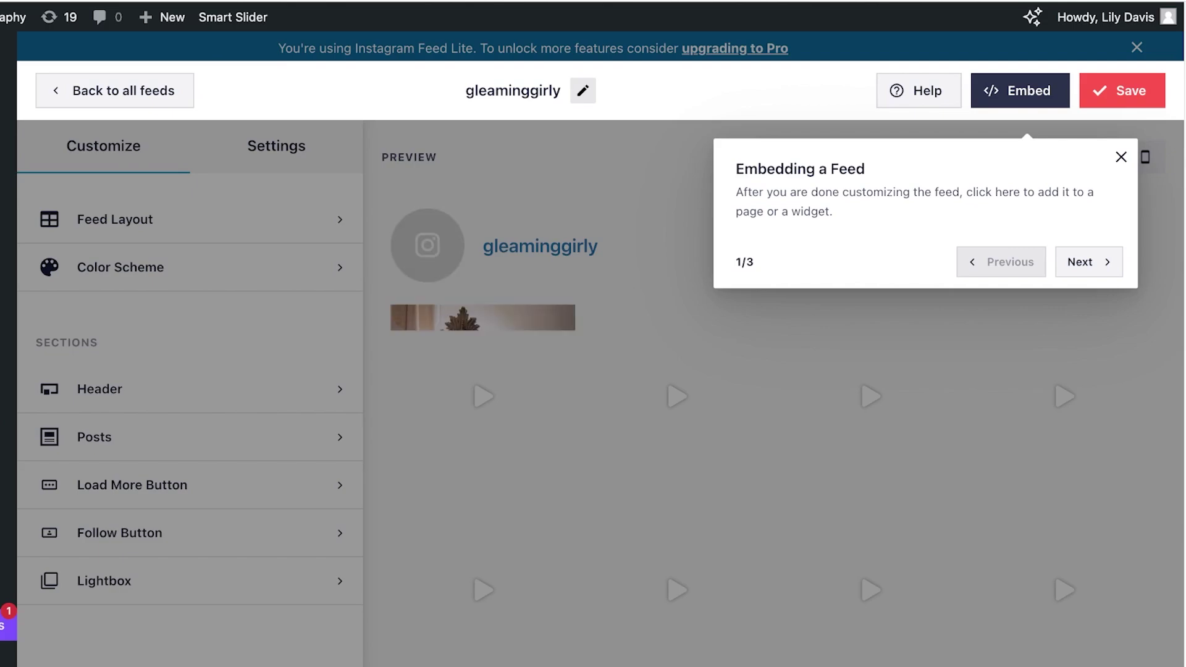
Step: Go through the feed editor's three-part introductory tour and finish it
click(1090, 262)
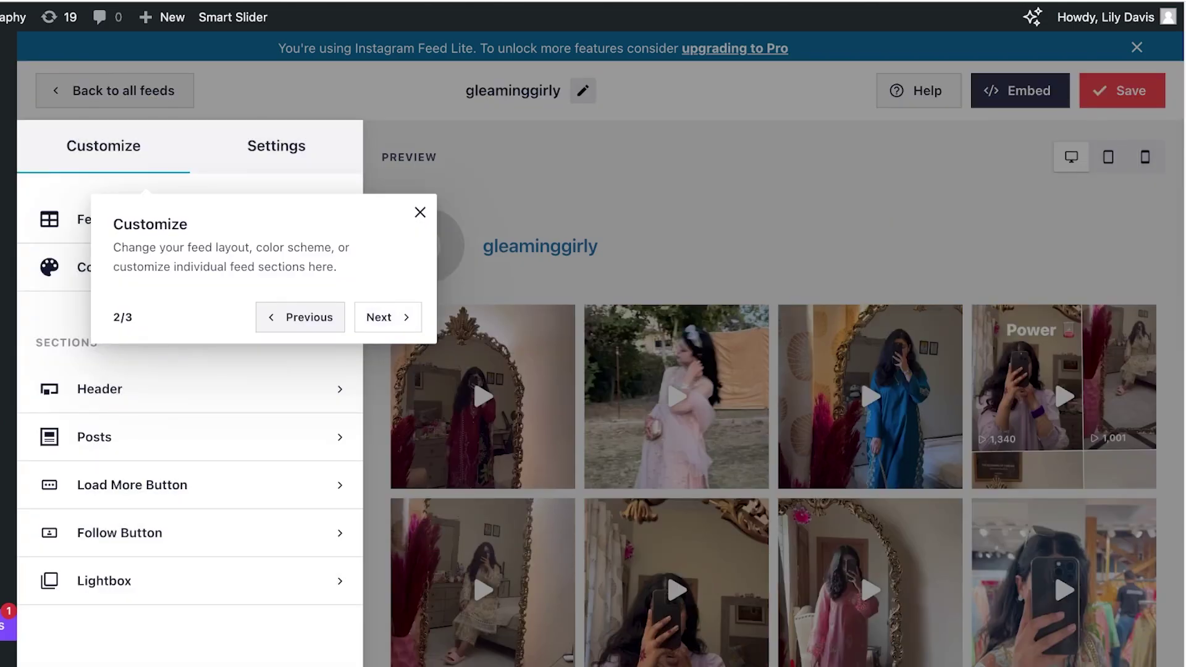
click(388, 317)
click(459, 317)
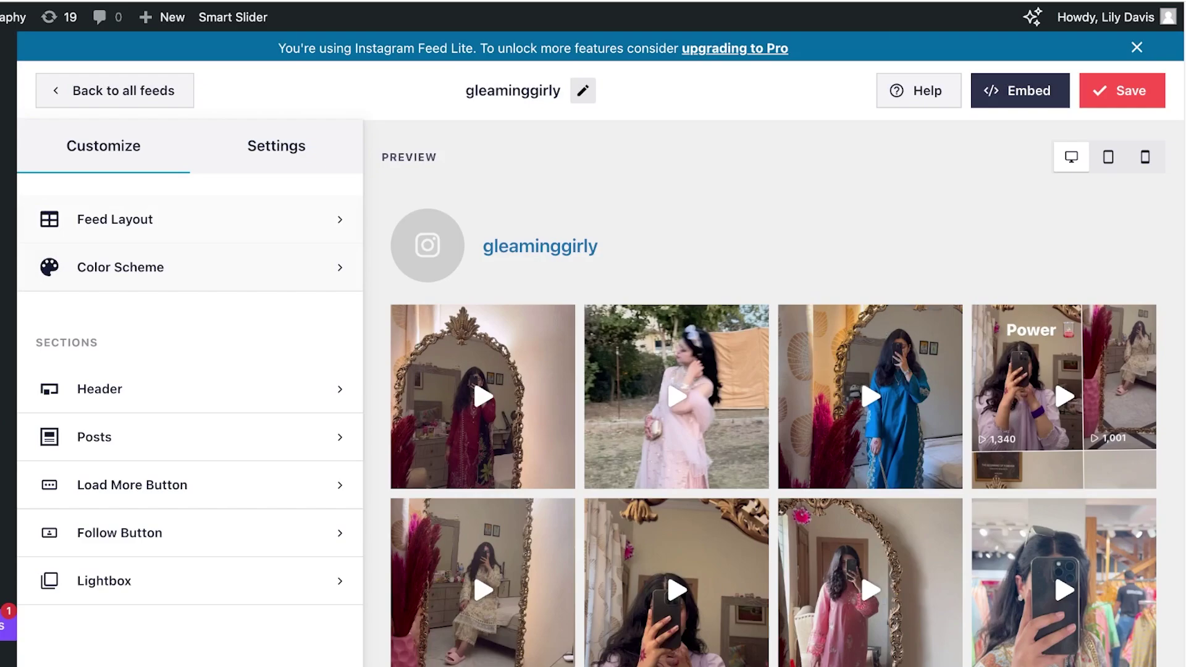
Step: In the feed layout settings, set the number of posts on desktop to 11
click(124, 218)
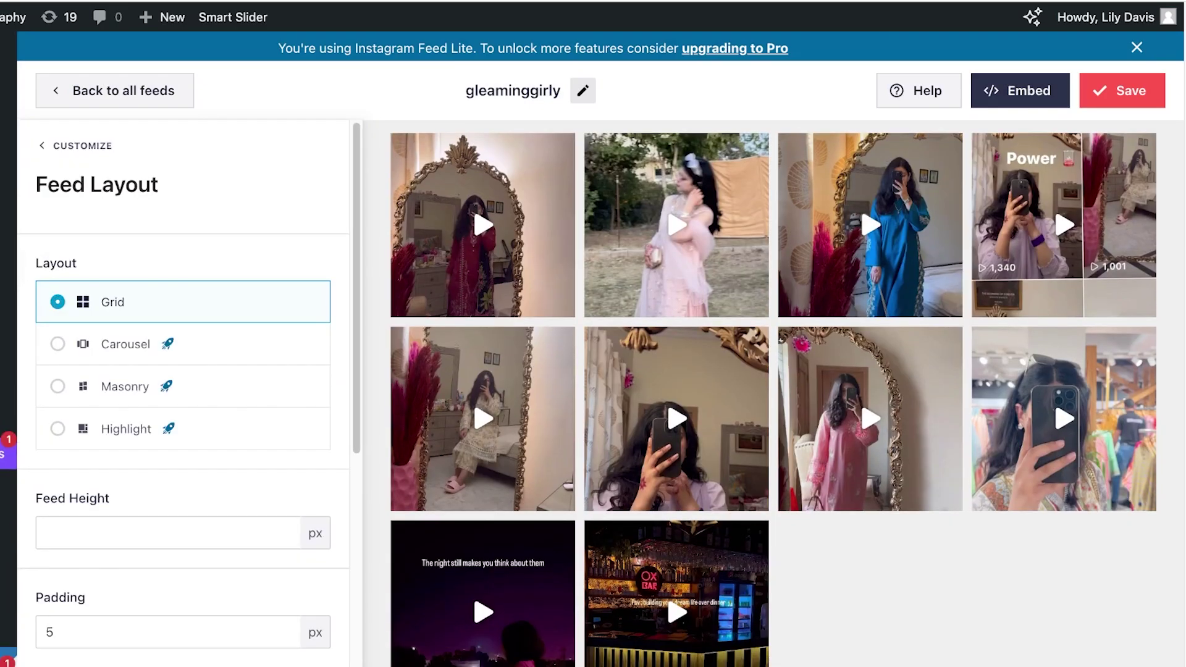
scroll(284, 532, down, 3)
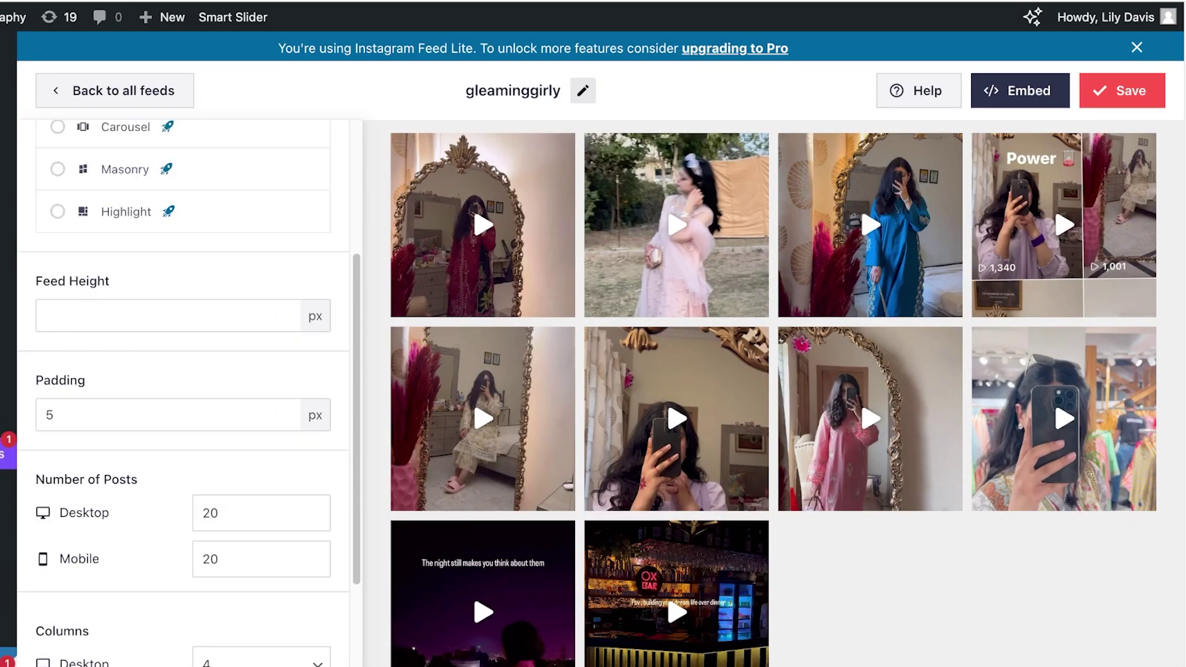
scroll(284, 416, down, 2)
click(278, 364)
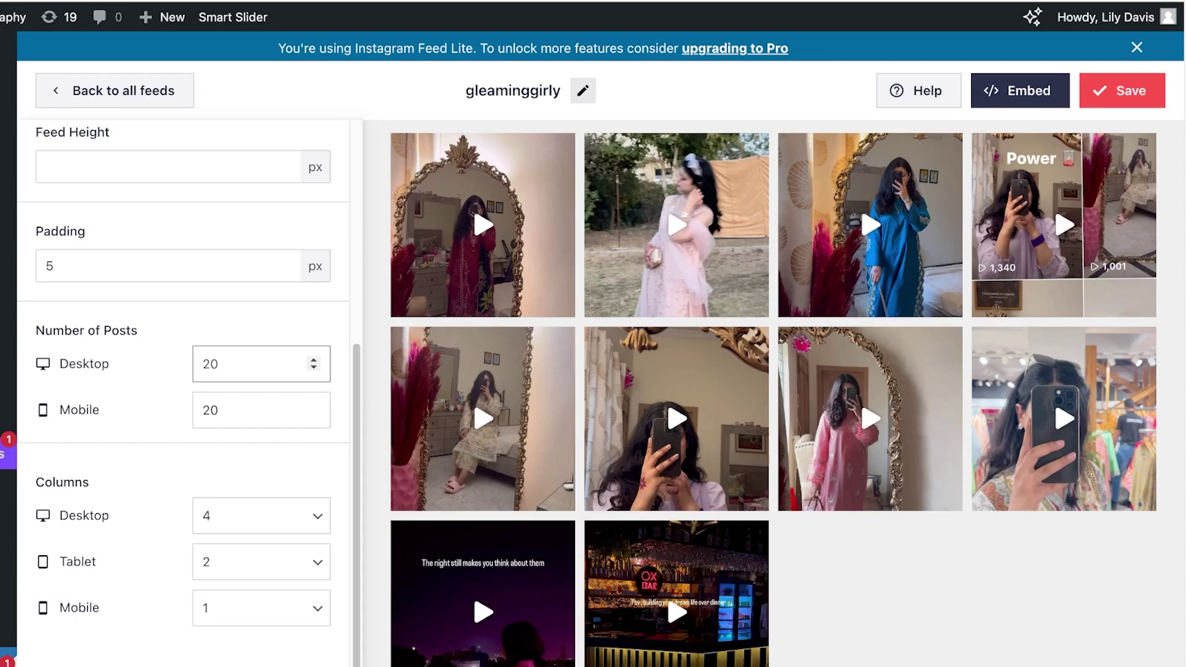
key(BackSpace)
key(BackSpace)
text(1)
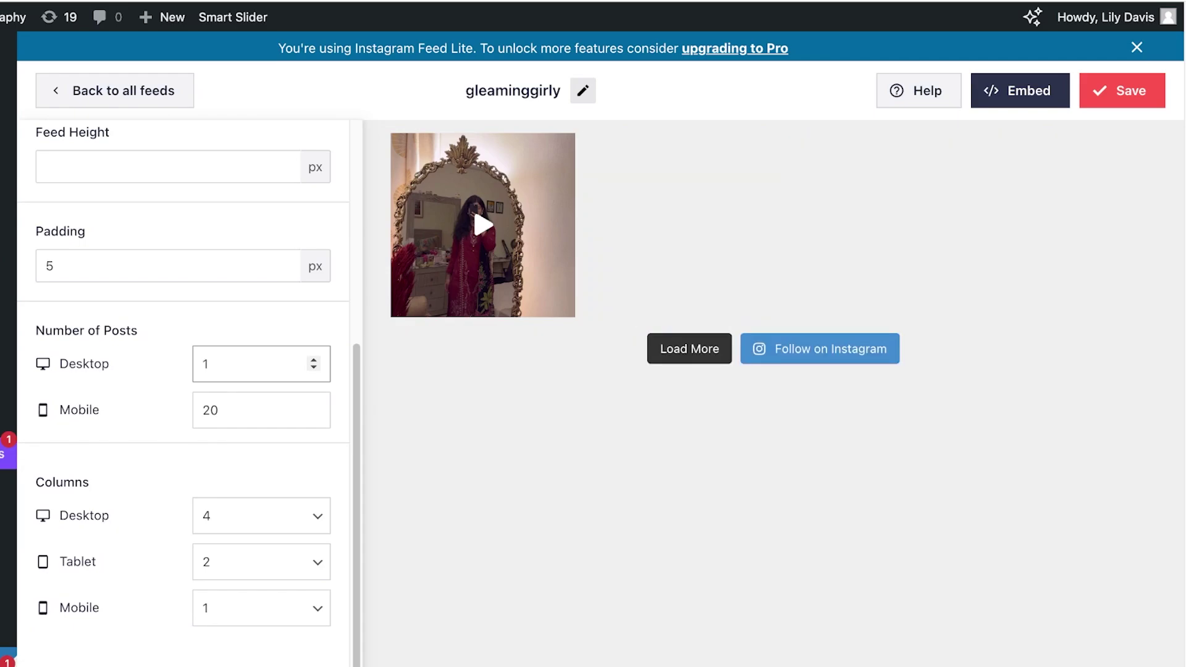
text(0)
scroll(278, 371, up, 1)
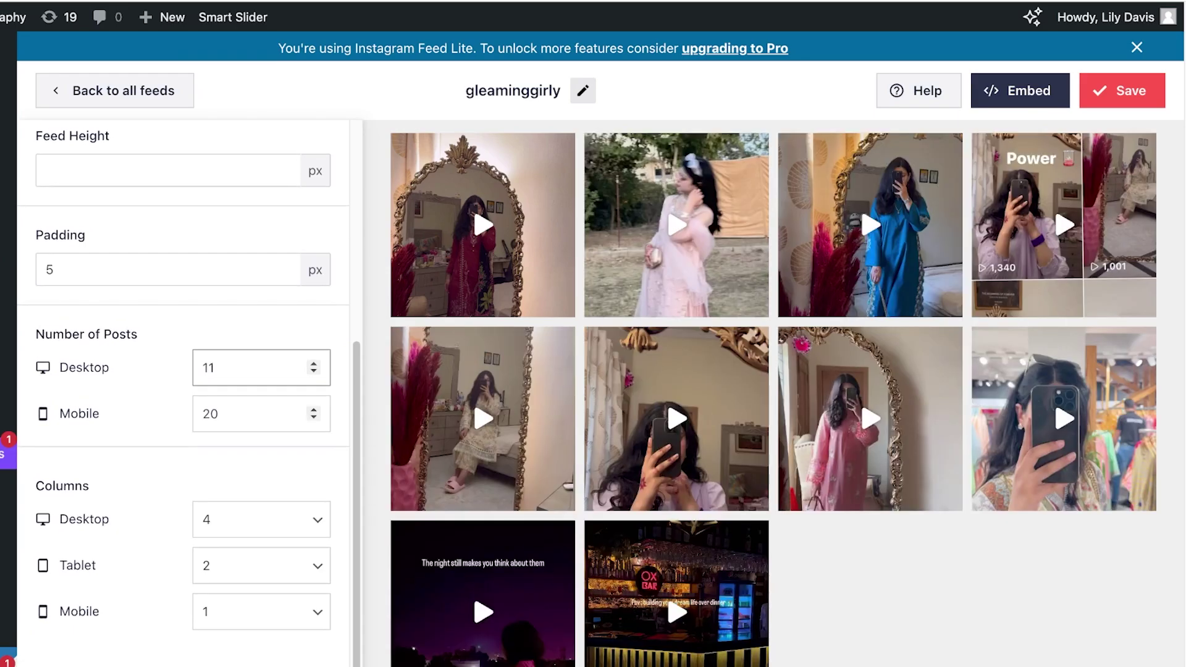
Step: Set the desktop columns to 3 and return to the main customization options
click(261, 516)
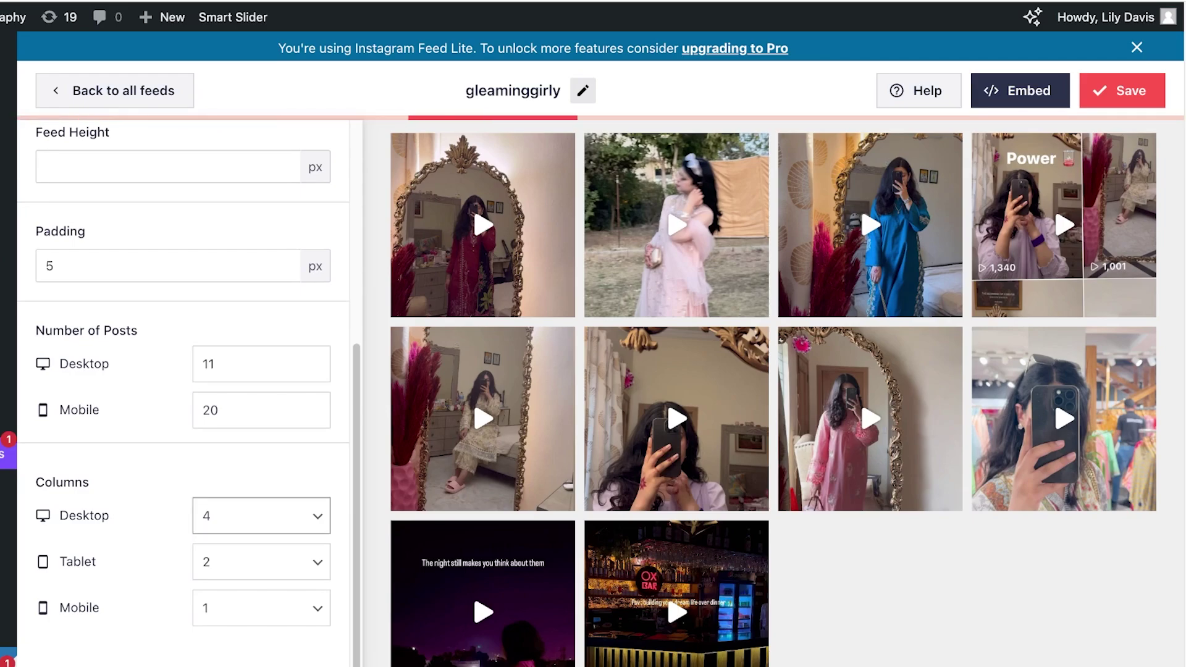
key(Up)
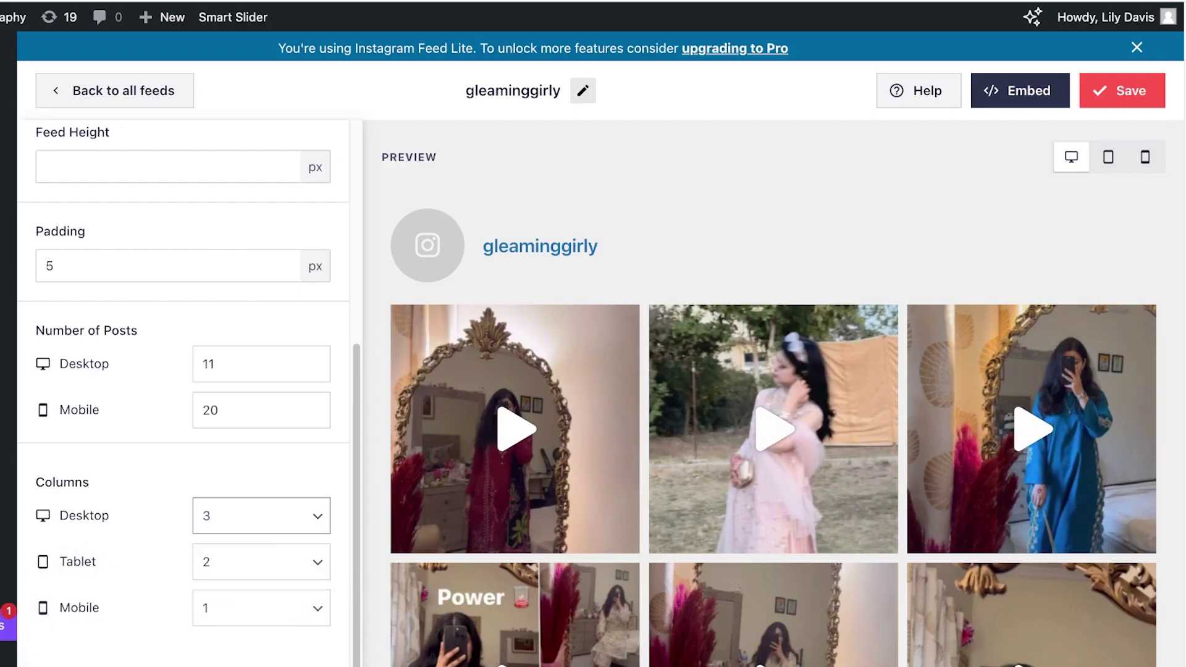
scroll(284, 167, up, 5)
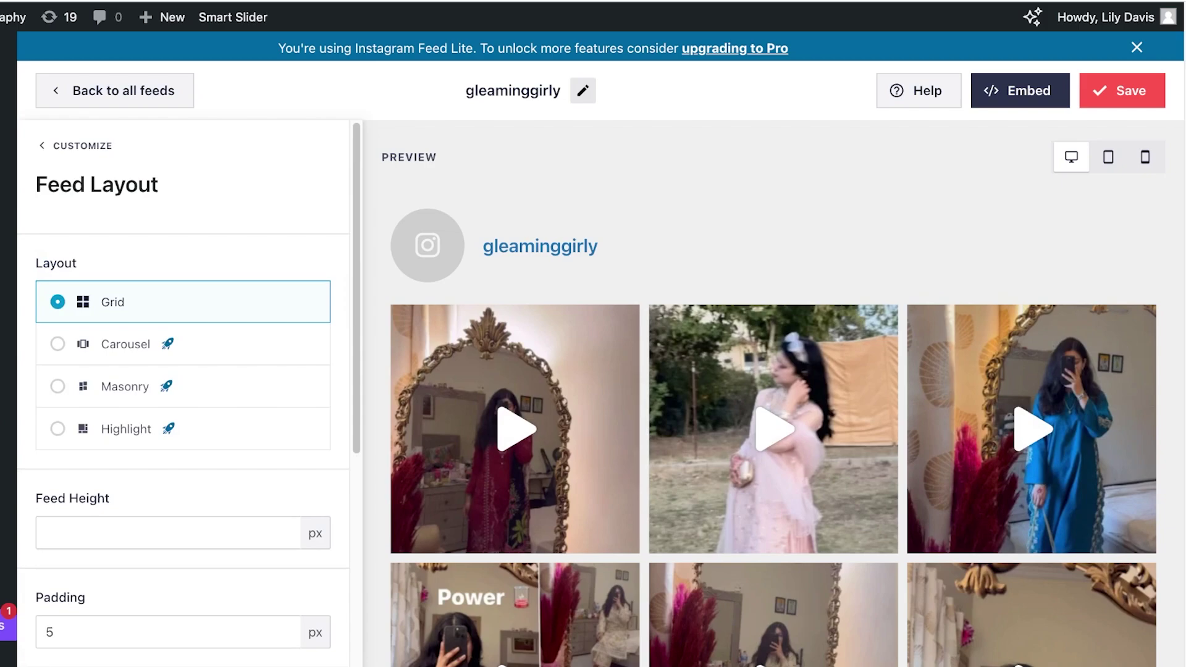
click(80, 146)
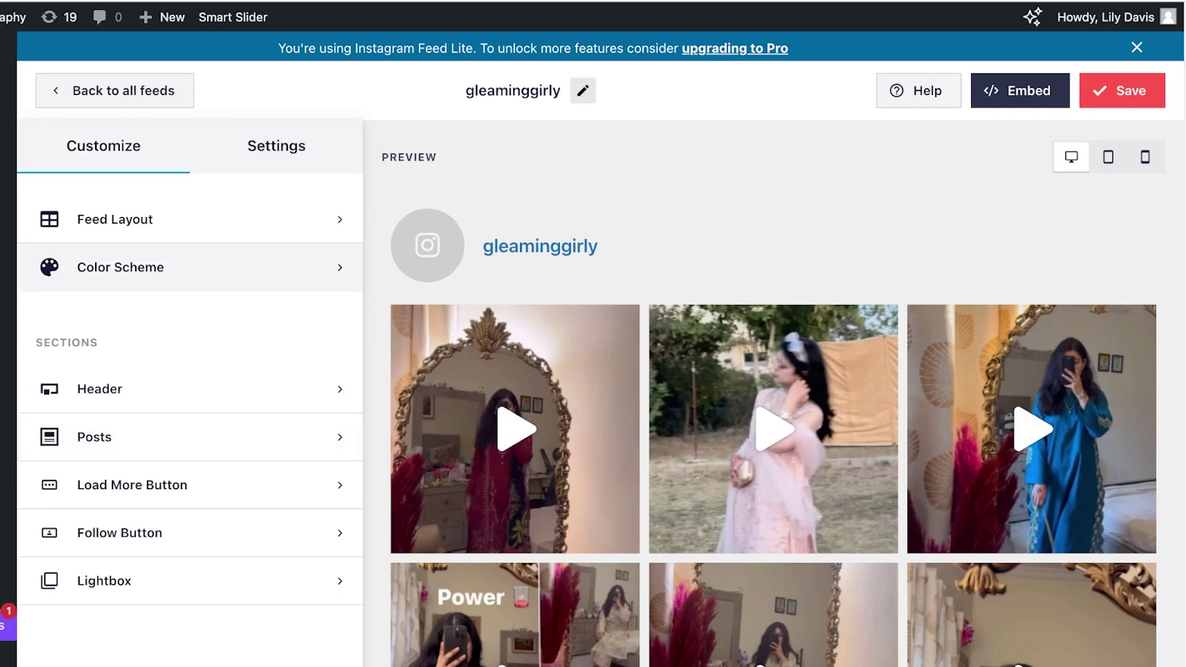
Step: Try the Light, Dark and Custom color schemes for the feed and set it back to Inherit from Theme
click(123, 266)
scroll(772, 396, down, 3)
click(114, 316)
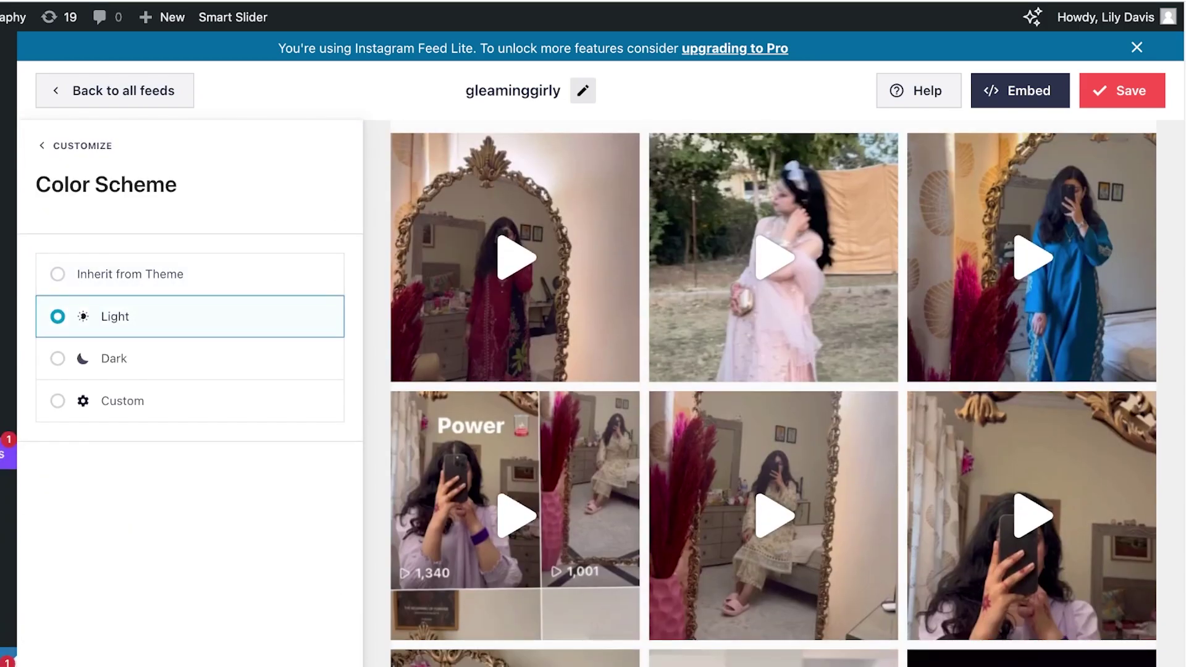
click(57, 358)
click(57, 401)
click(57, 274)
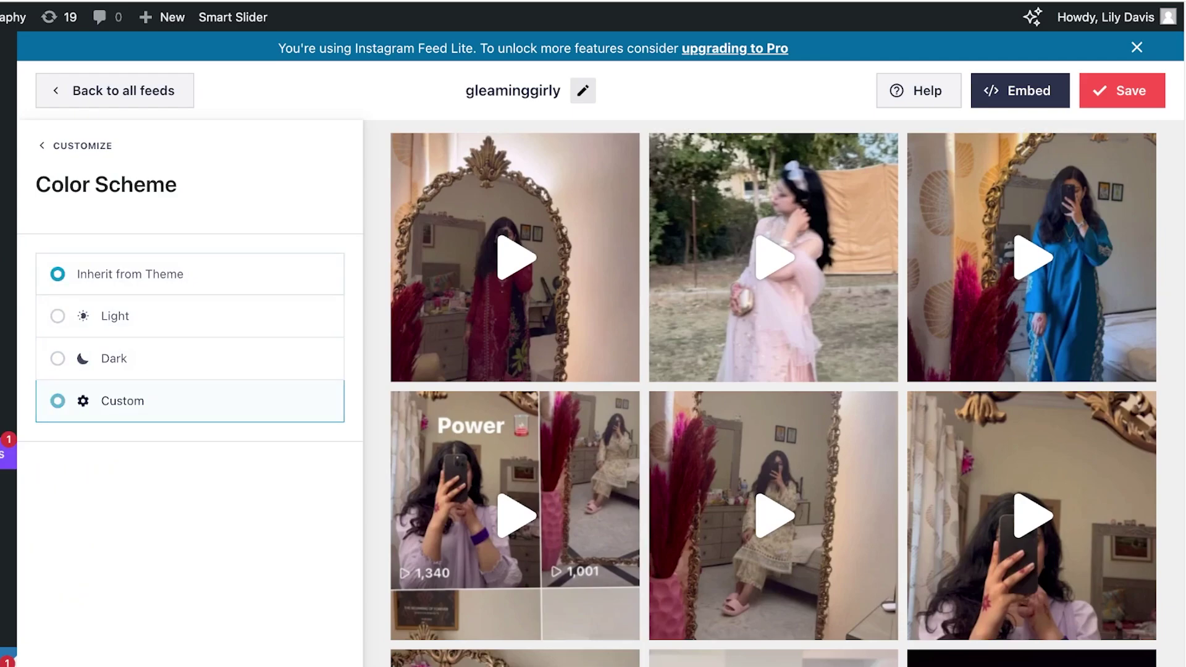
click(82, 145)
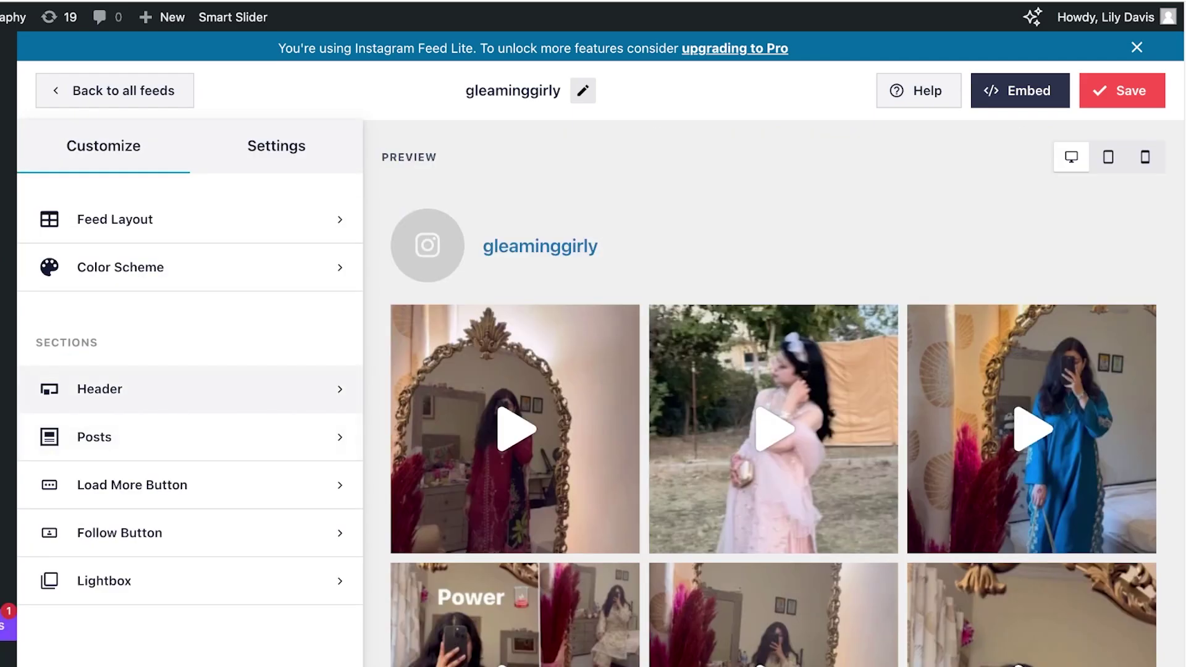
Step: Look through the header settings, and disable the feed header and enable it again
click(124, 389)
scroll(124, 389, down, 9)
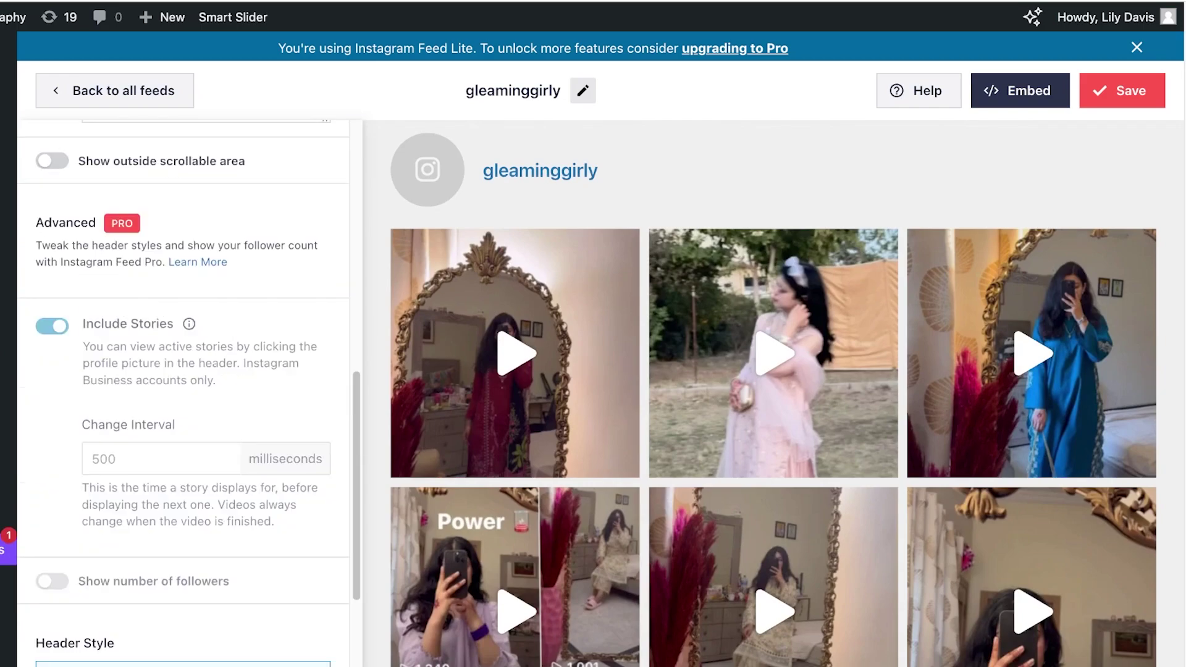
scroll(124, 389, up, 9)
click(52, 228)
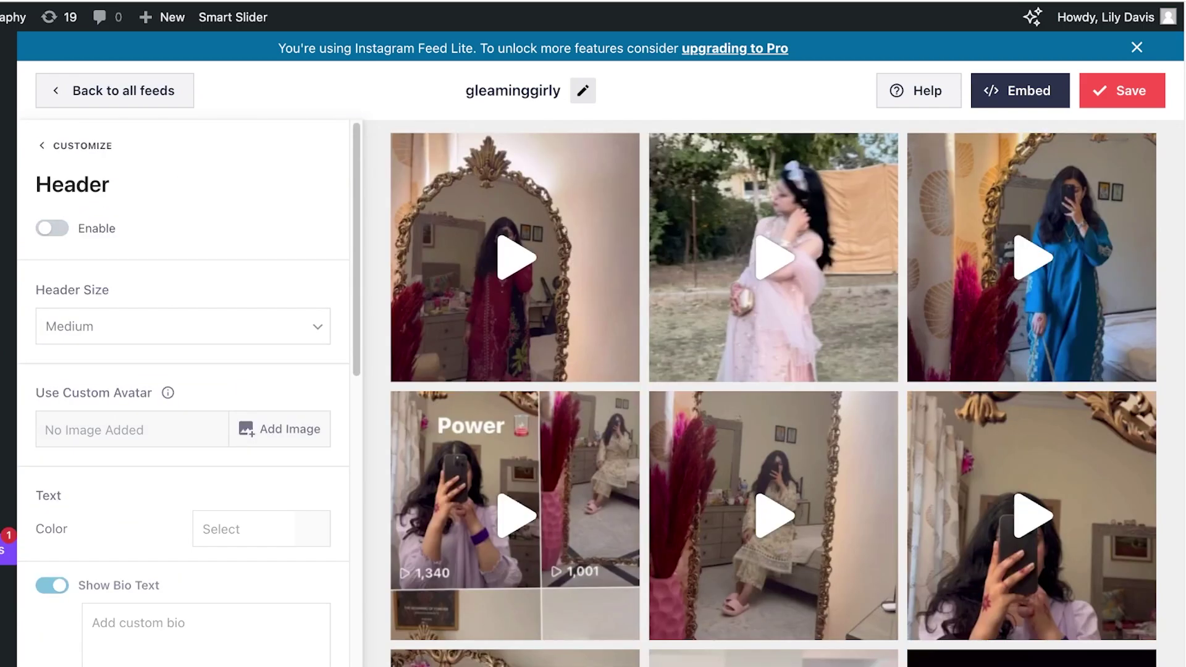
click(52, 229)
click(82, 146)
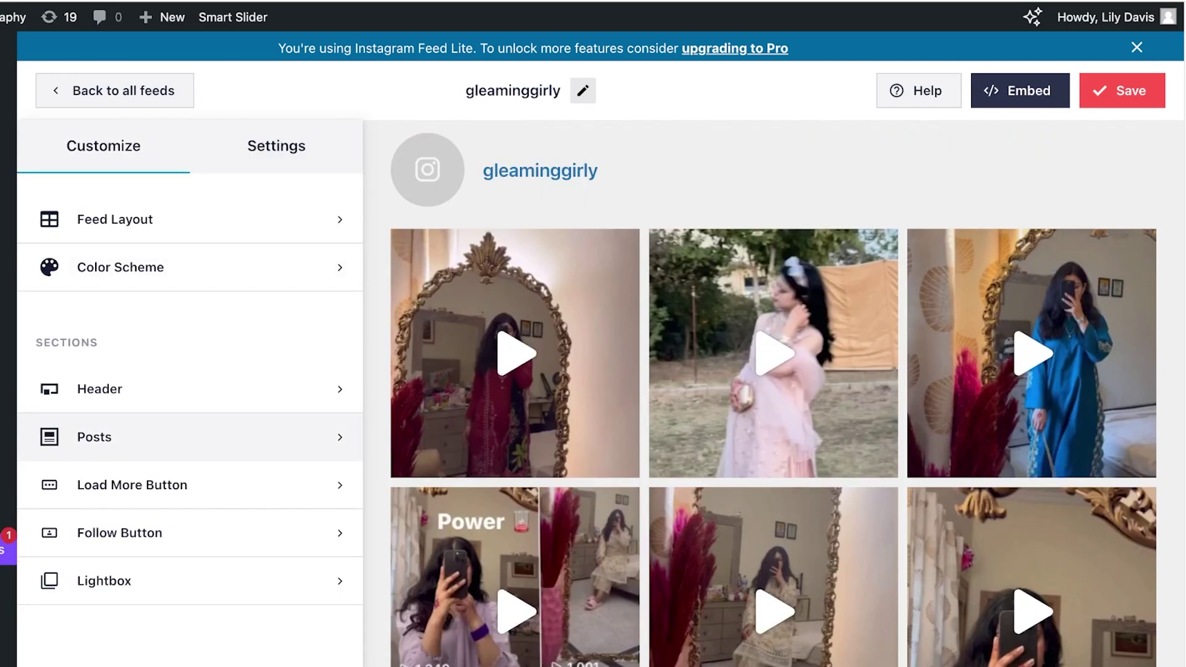
Step: Check the resolution setting for images and videos in the feed's posts section
click(94, 437)
click(133, 258)
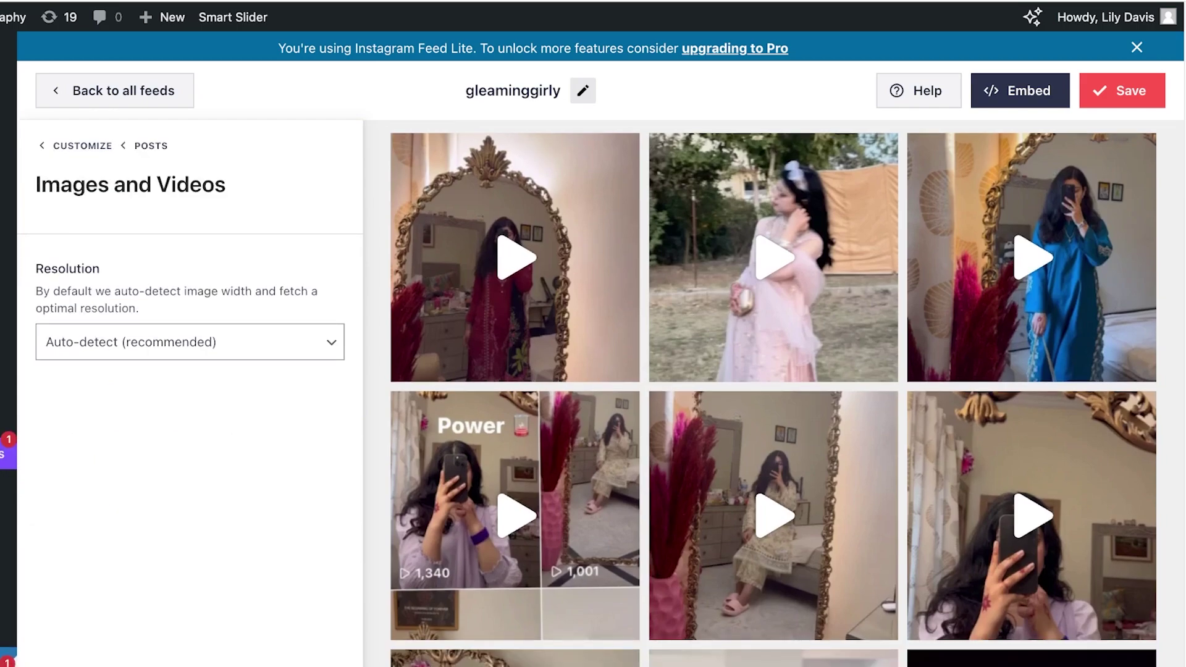
click(82, 146)
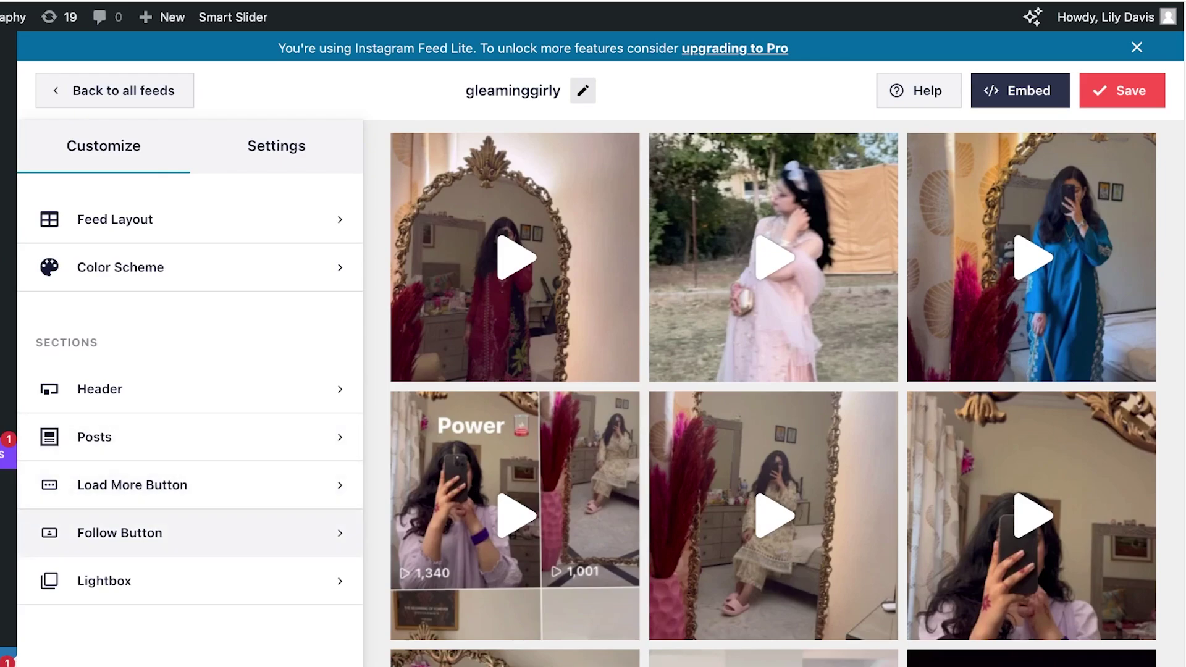
Step: Change the follow button's background color to pink #D14079
click(185, 532)
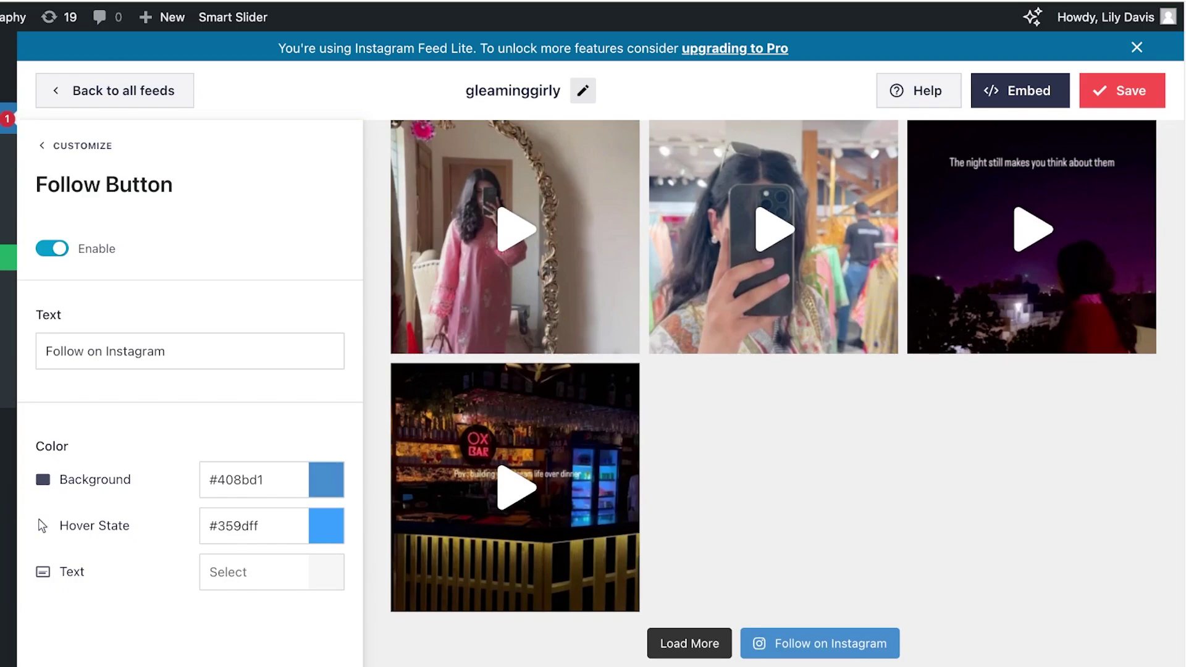
click(326, 480)
drag(230, 654, 285, 654)
click(204, 427)
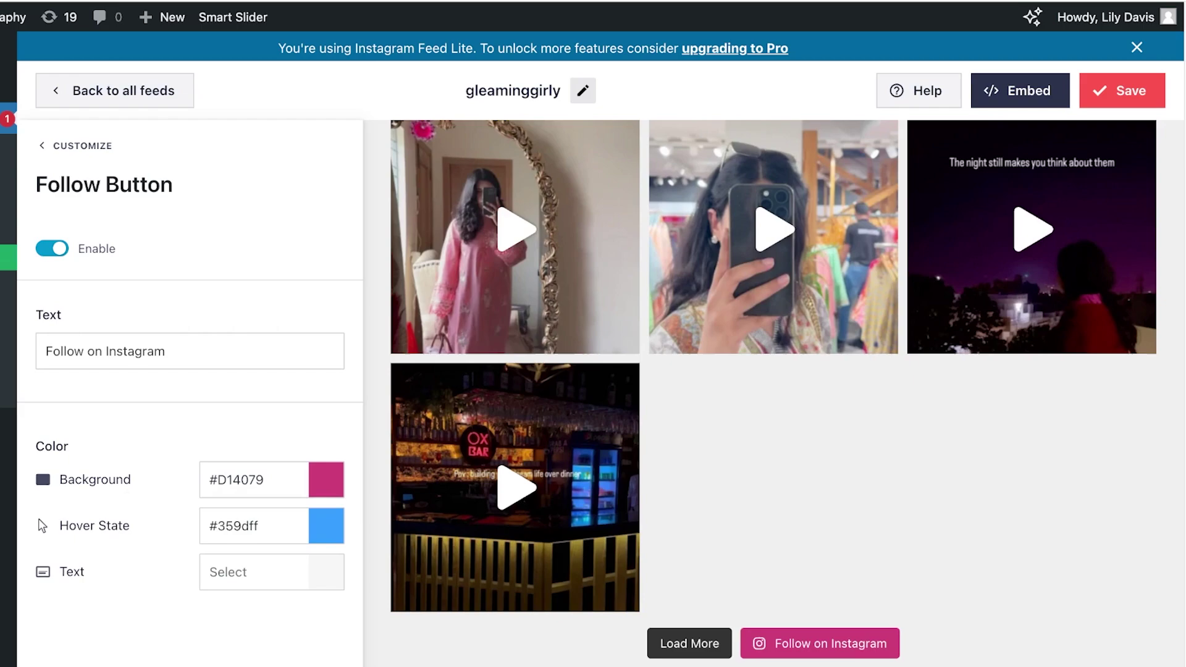
Step: Change the follow button's hover state color to dark magenta #981F68
click(326, 527)
scroll(235, 525, down, 2)
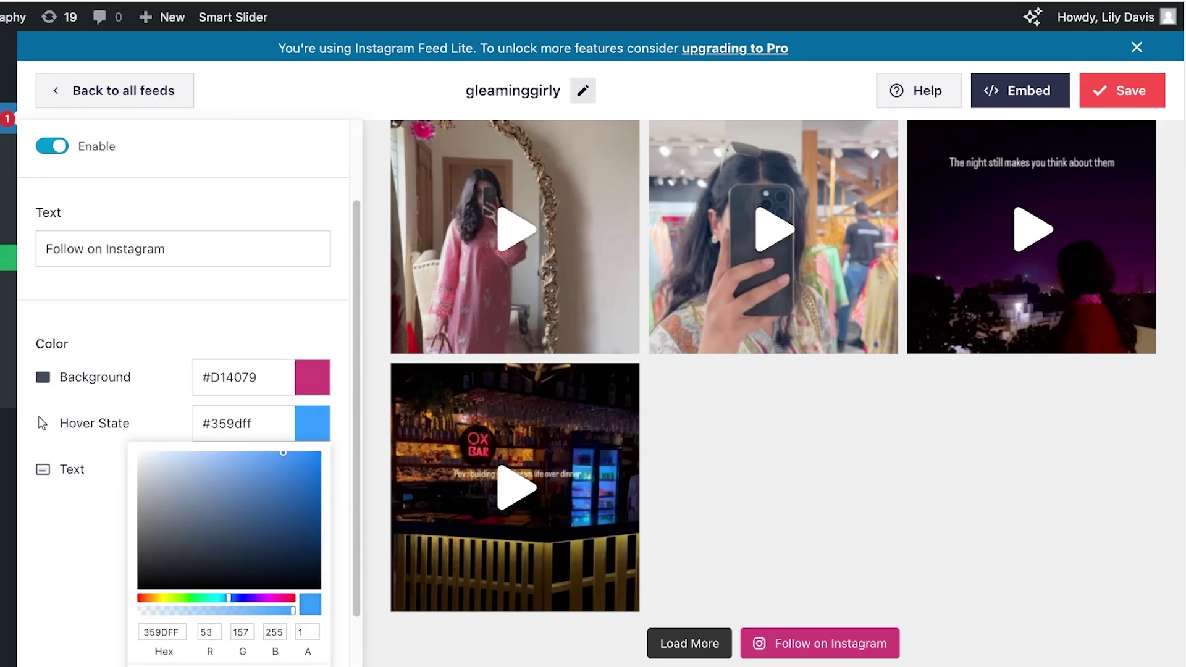
mouse_move(229, 598)
mouse_down()
mouse_move(294, 598)
mouse_move(278, 598)
mouse_up()
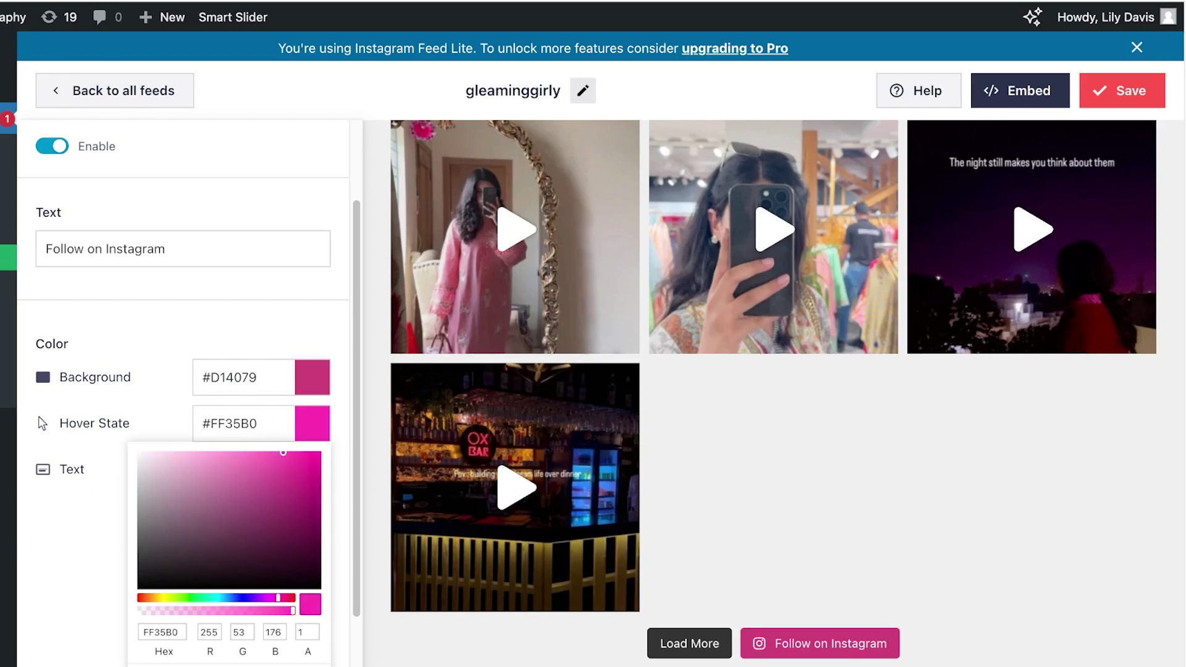
drag(281, 543, 284, 509)
click(80, 544)
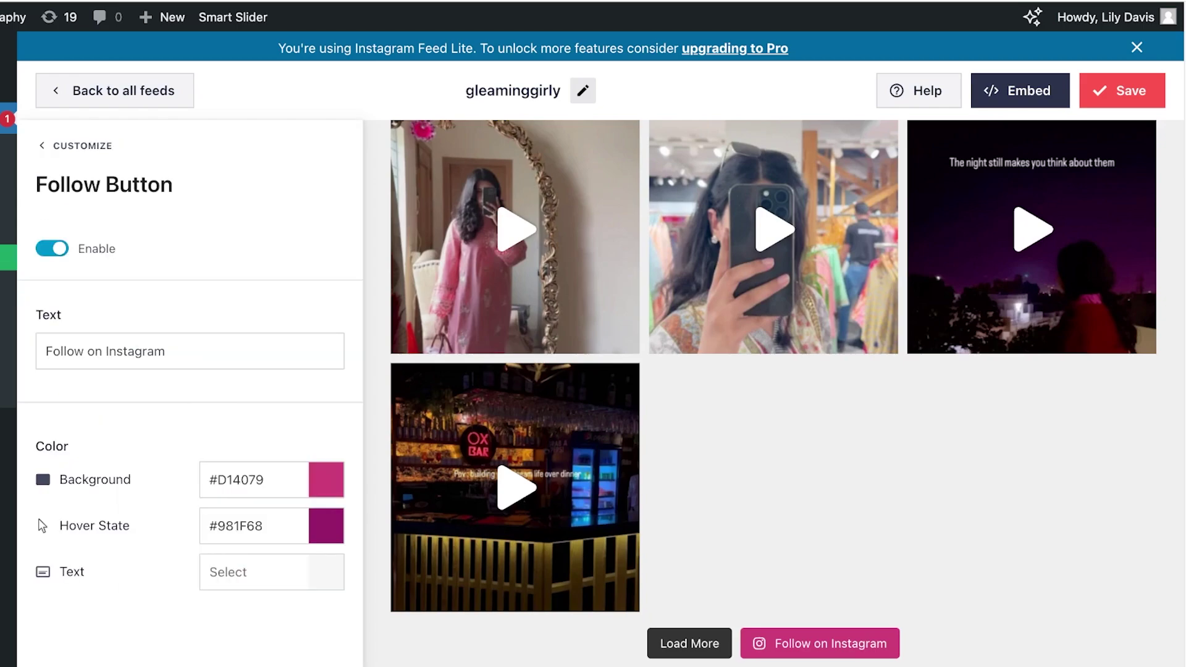
Step: Save the customized Instagram feed
scroll(773, 396, up, 11)
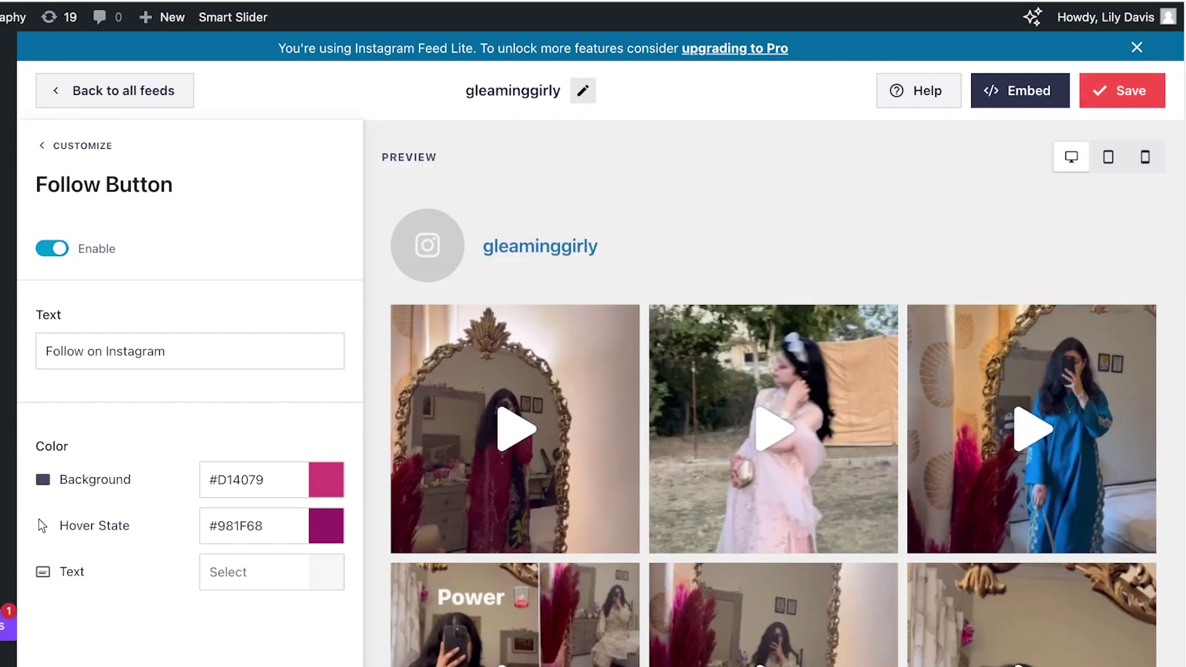
click(1122, 91)
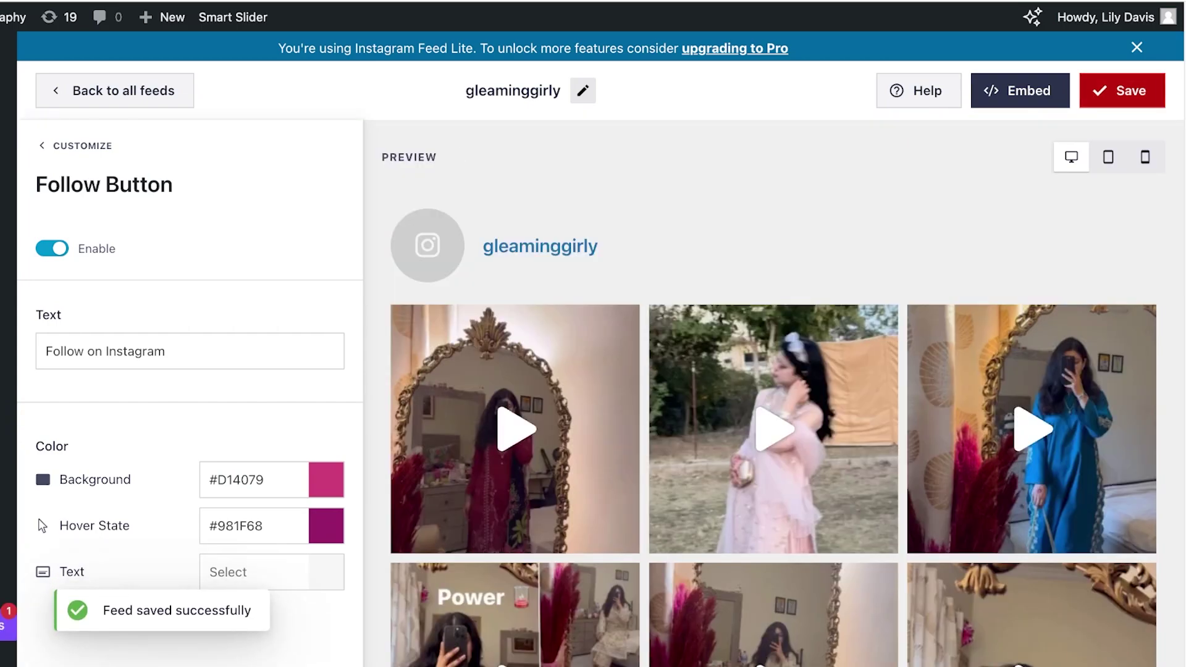
scroll(773, 393, down, 6)
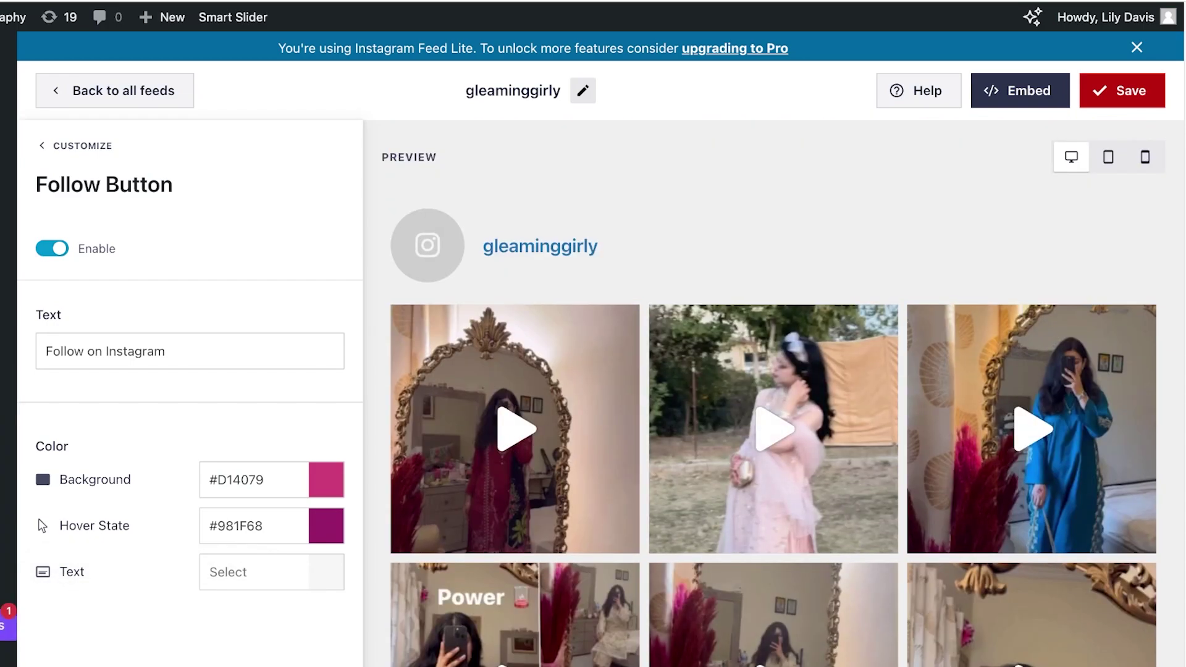
Step: Copy the feed's embed shortcode [instagram-feed feed=1] and close the embed options
click(1020, 91)
click(945, 280)
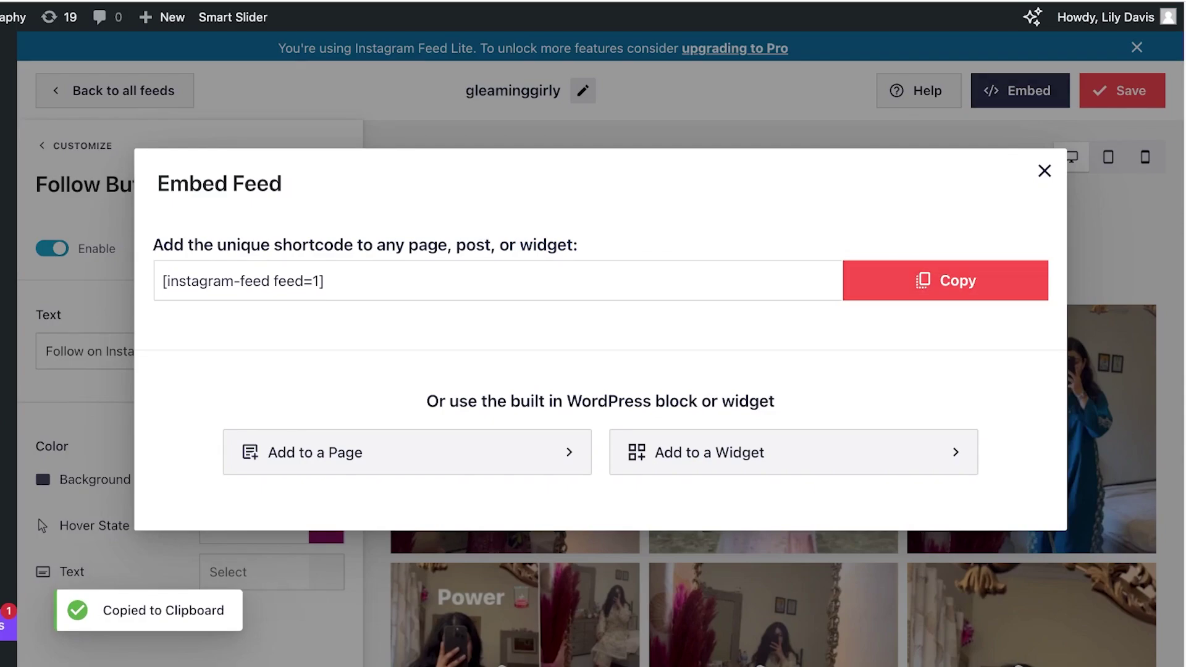
click(1045, 171)
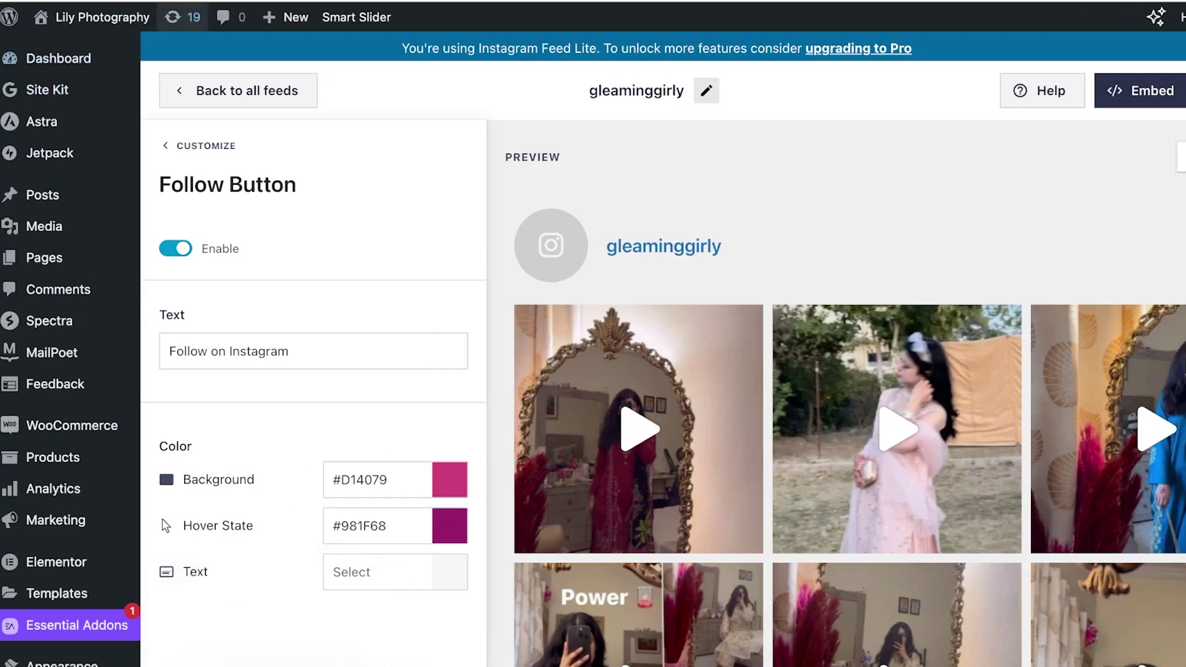
Step: Add a Shortcode block containing [instagram-feed feed=1] to the Home page and move it above all other blocks
mouse_move(102, 18)
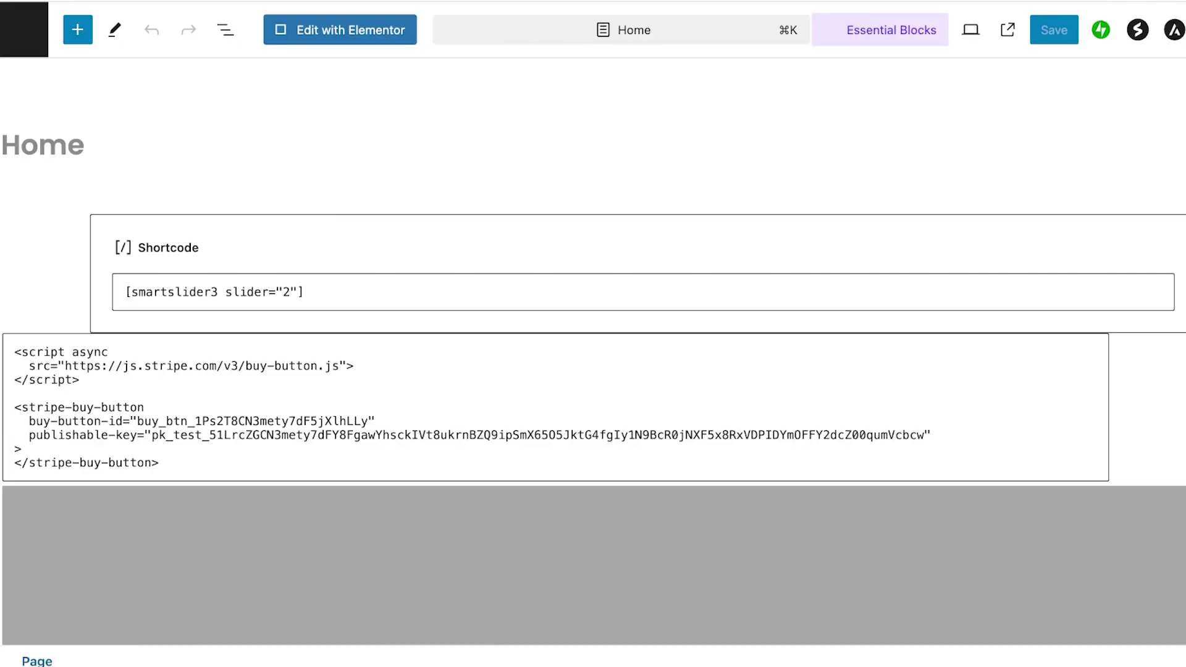
click(78, 30)
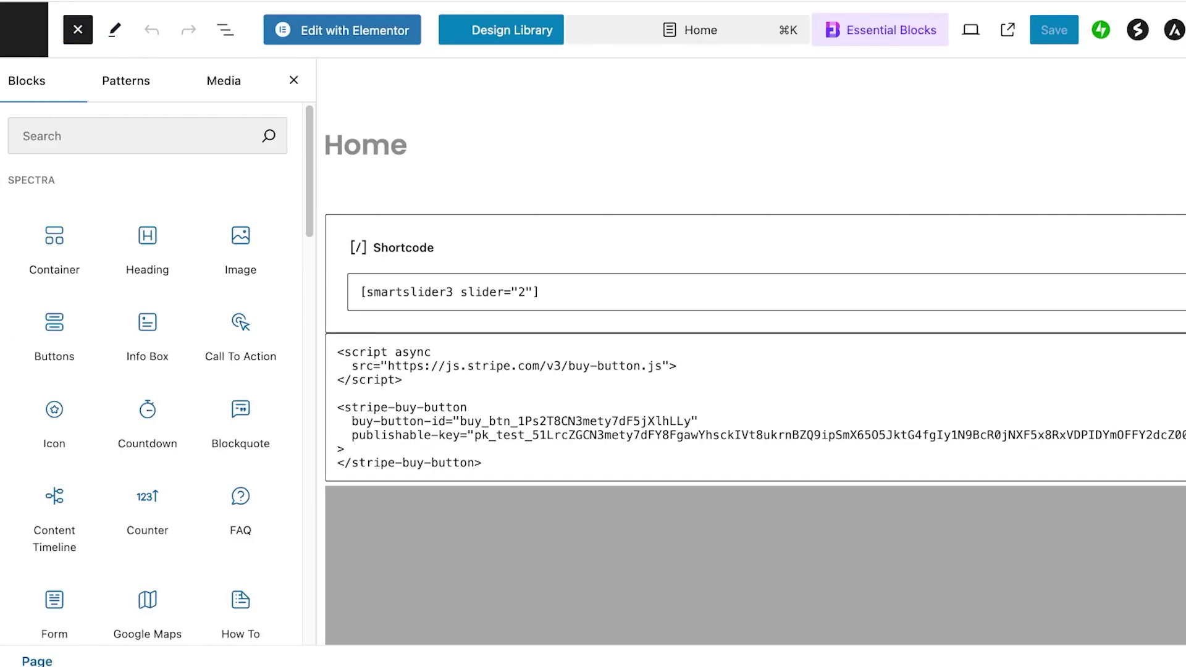
click(136, 136)
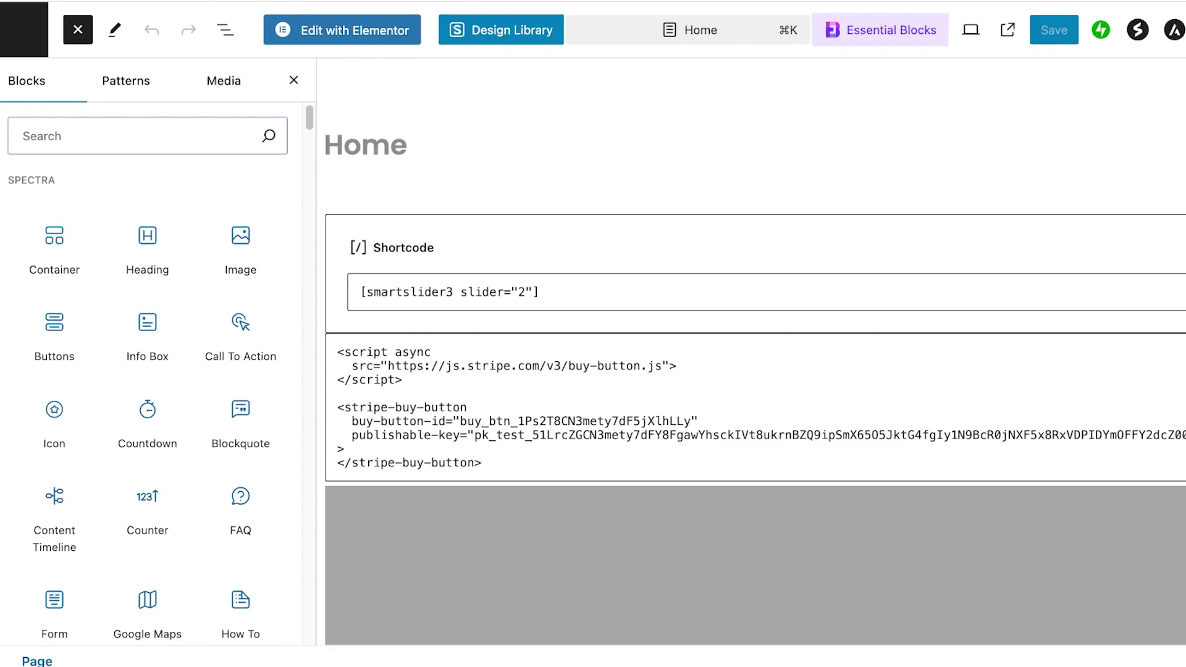
click(57, 228)
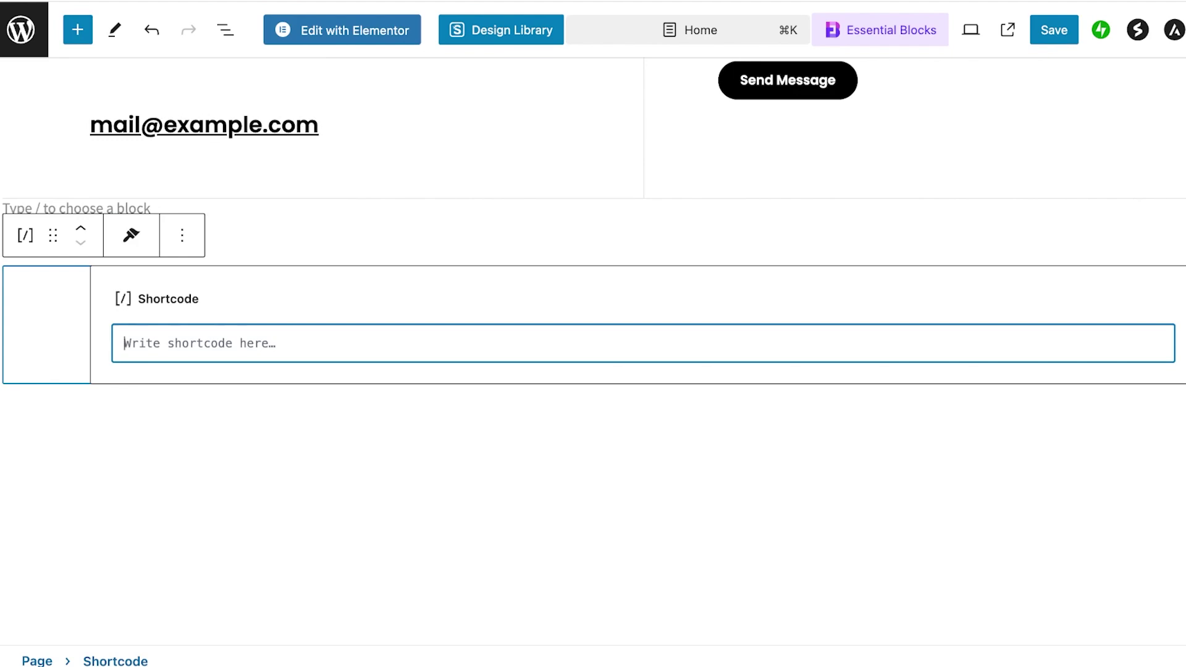
key(super+v)
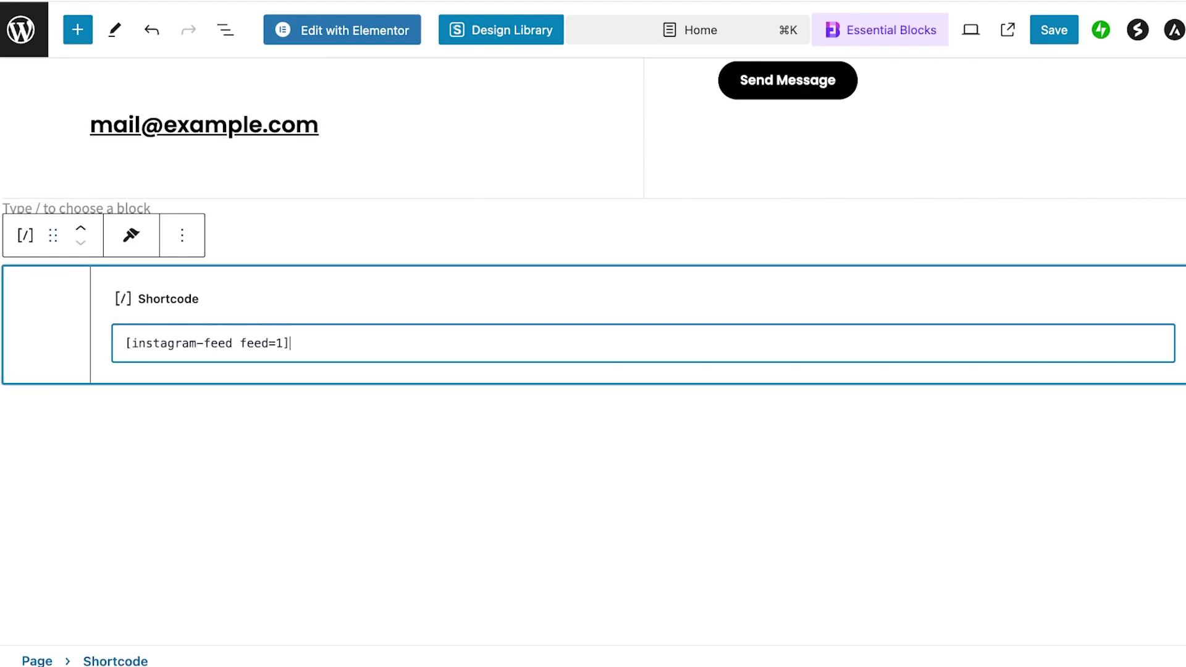
drag(53, 235, 267, 214)
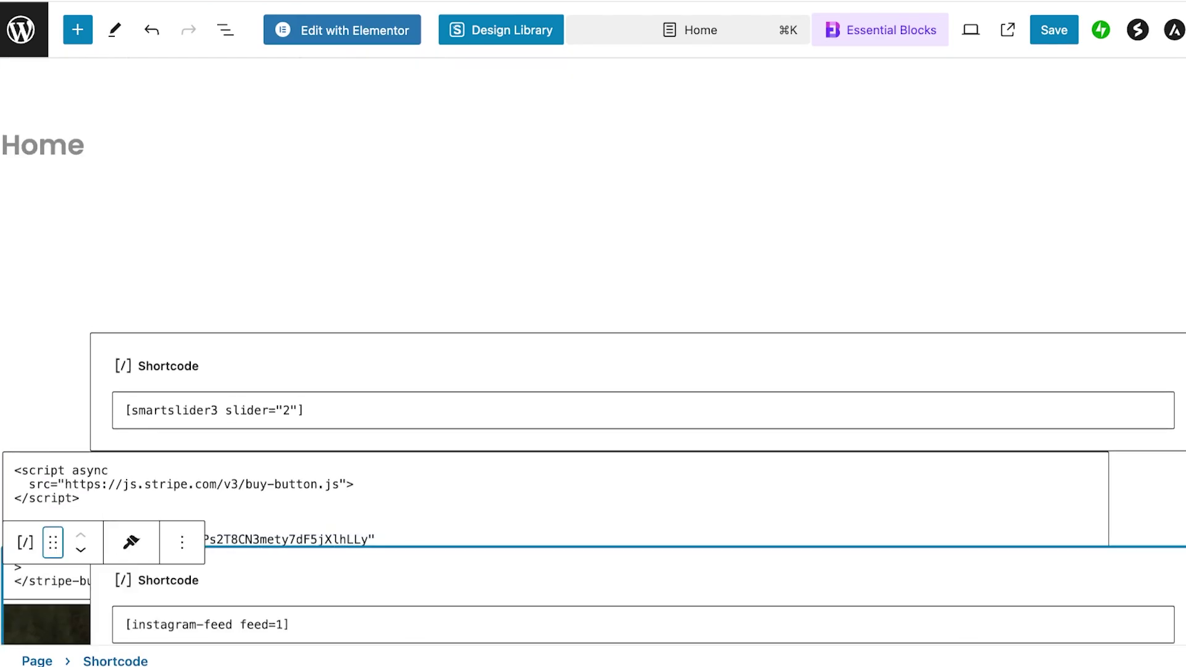
Step: Delete the Smart Slider shortcode block from the Home page
click(247, 322)
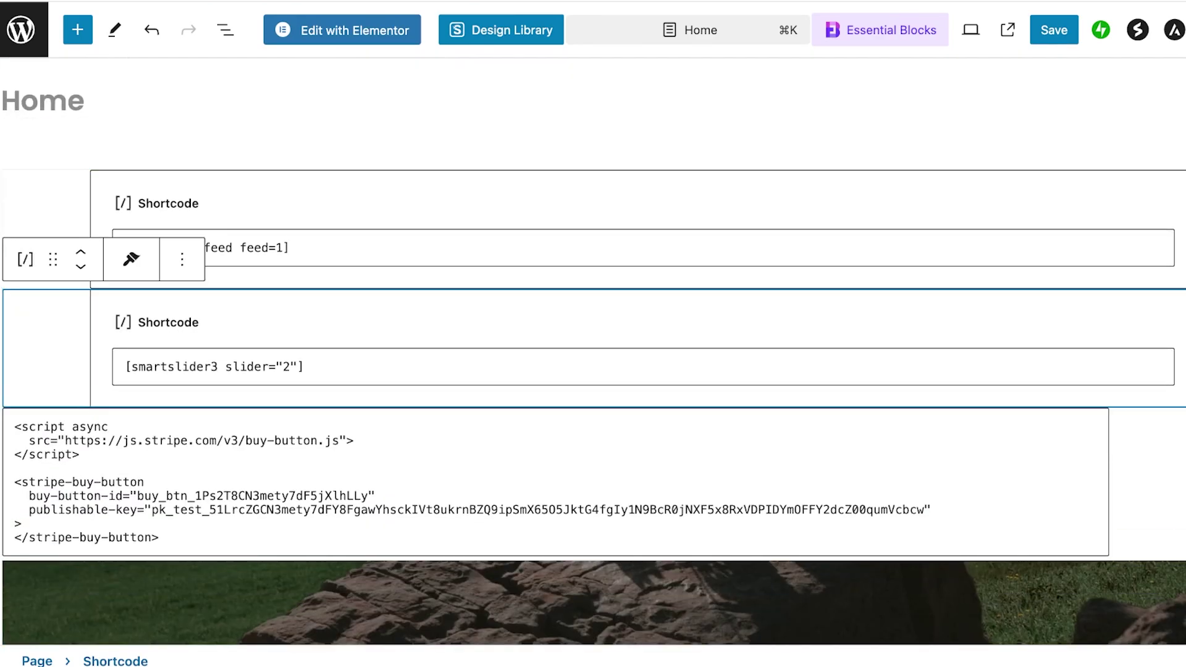
click(183, 259)
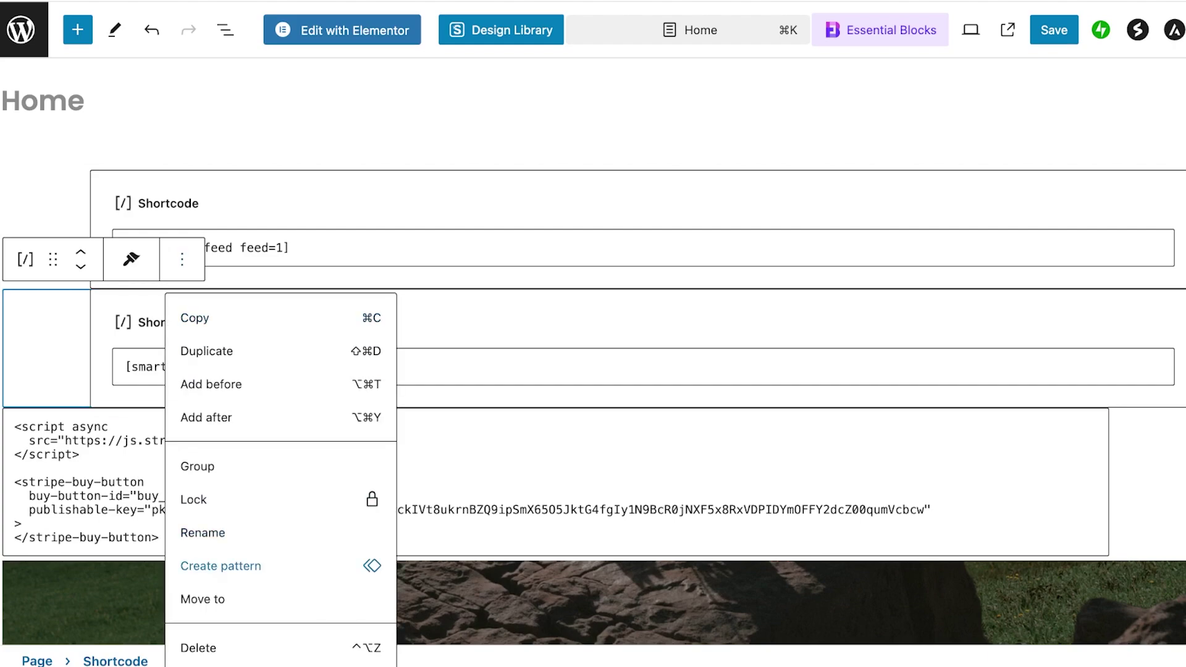
click(198, 648)
Step: Delete the Custom HTML block with the Stripe buy-button code and save the Home page
click(266, 358)
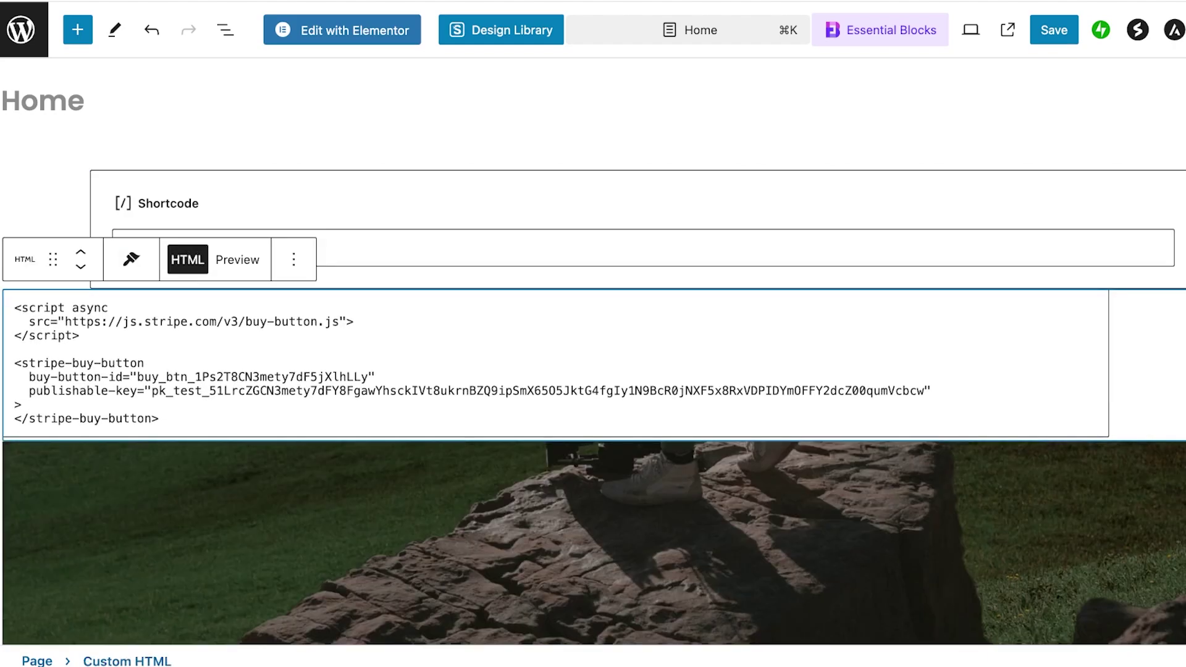
click(294, 259)
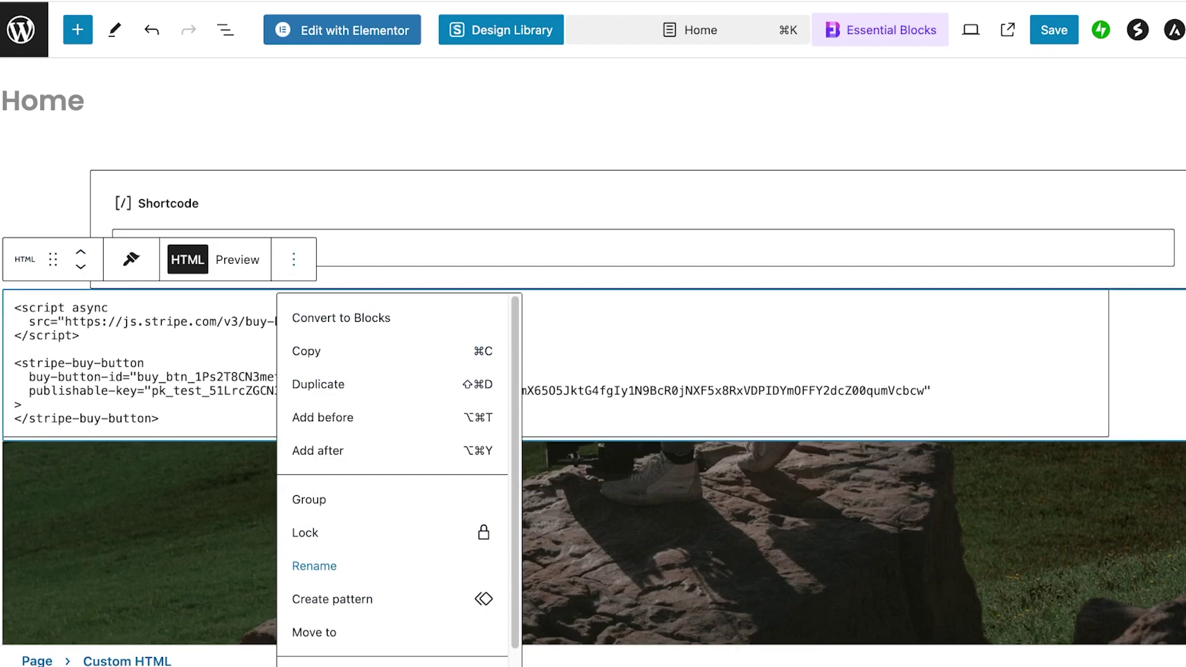
scroll(396, 544, down, 1)
click(306, 651)
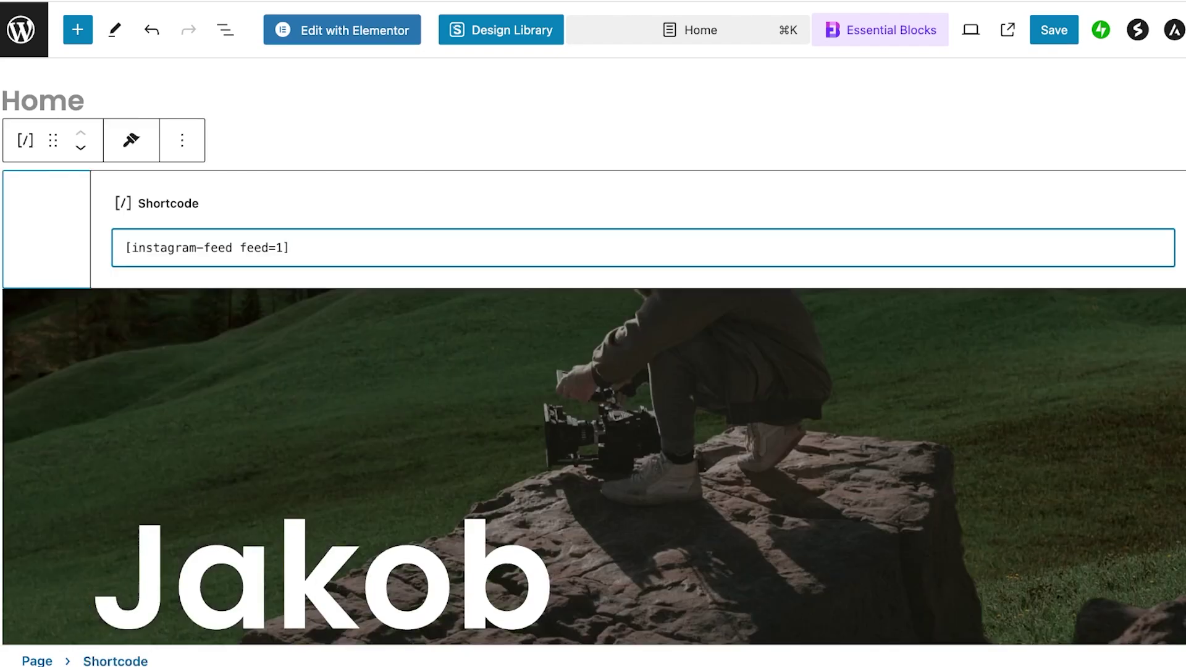
key(super+s)
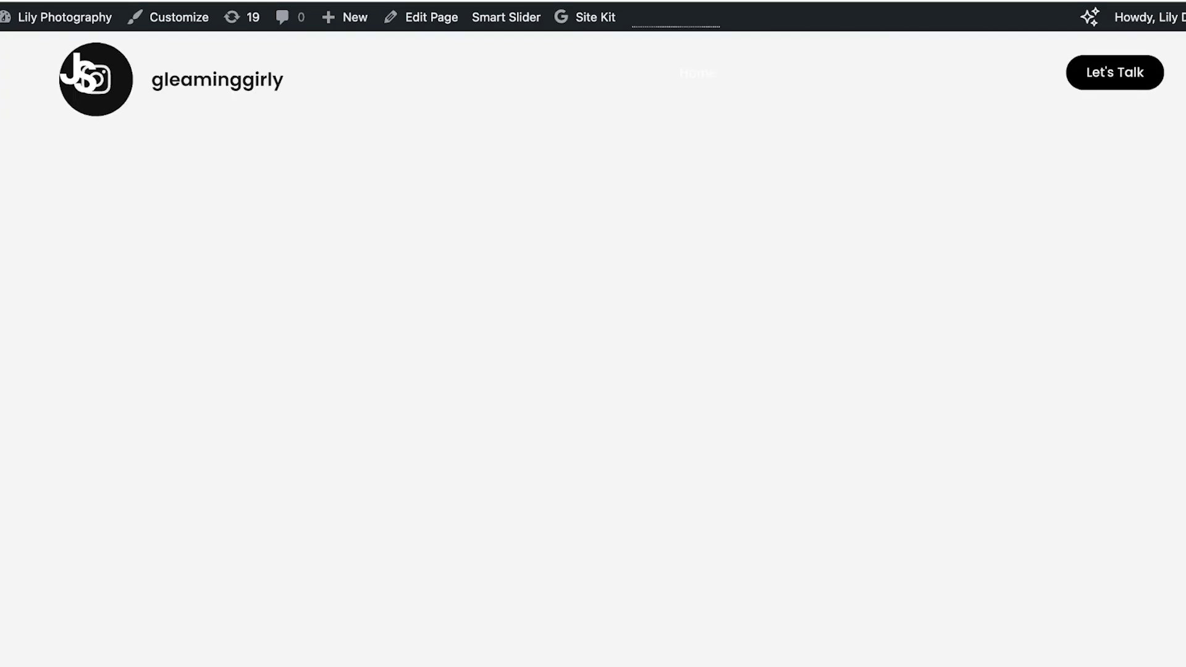
Step: Review the embedded Instagram feed on the live Home page, from its header through its posts
scroll(593, 349, up, 20)
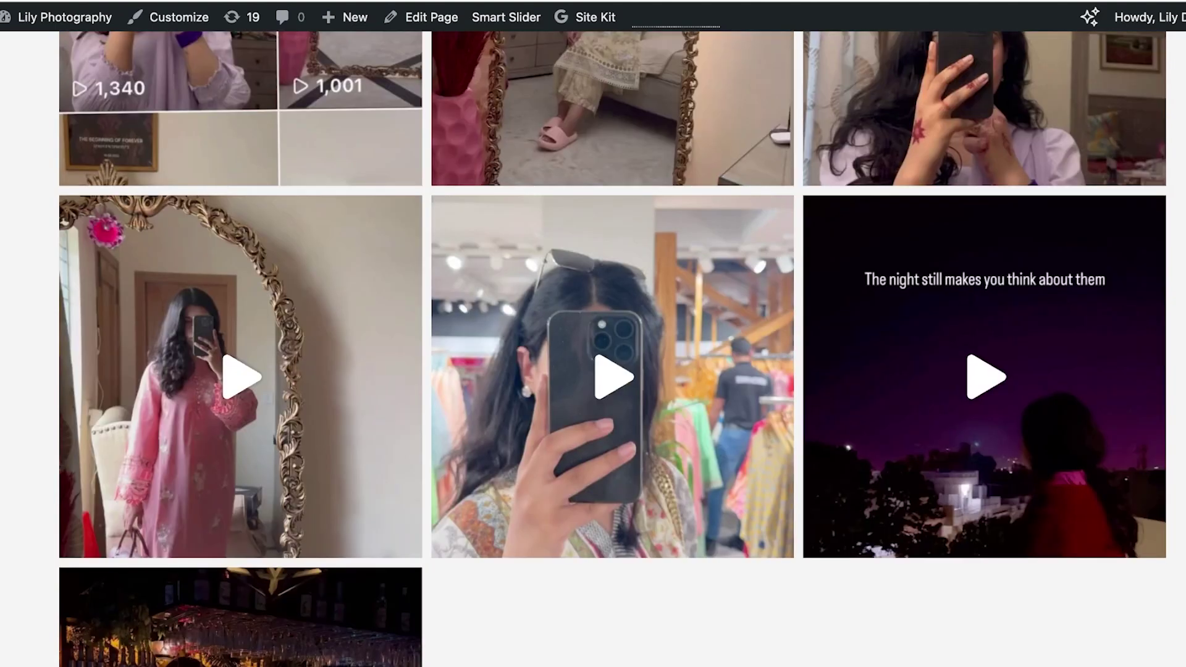
scroll(593, 349, down, 1)
scroll(593, 349, up, 1)
scroll(593, 349, down, 20)
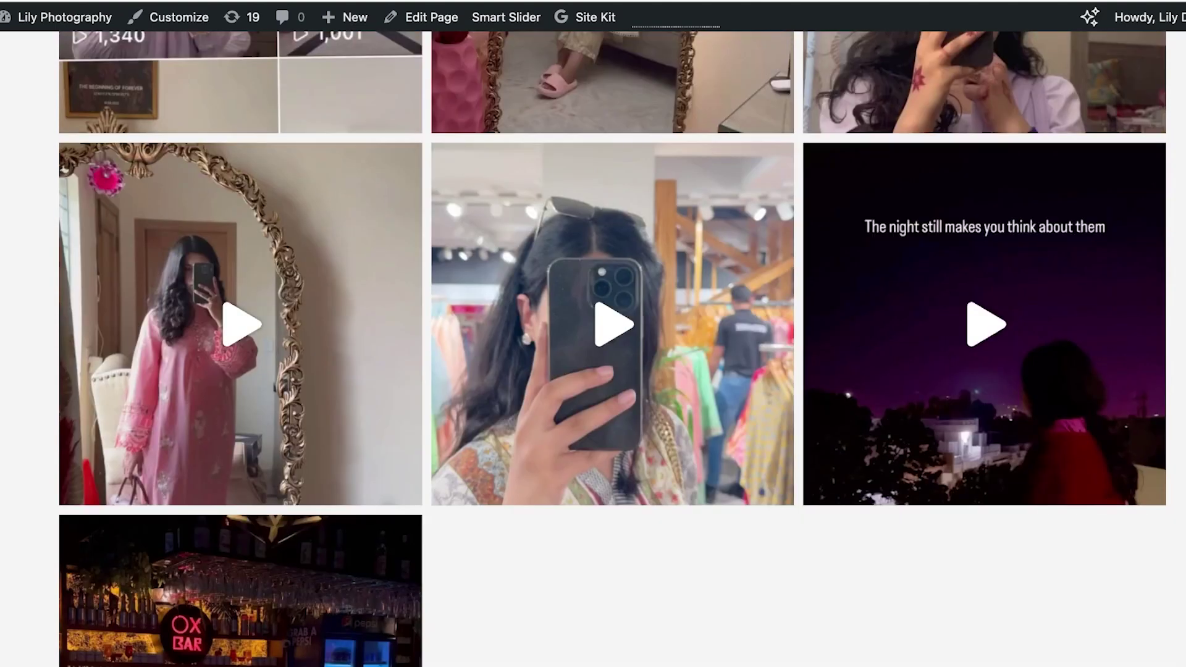
scroll(593, 333, down, 10)
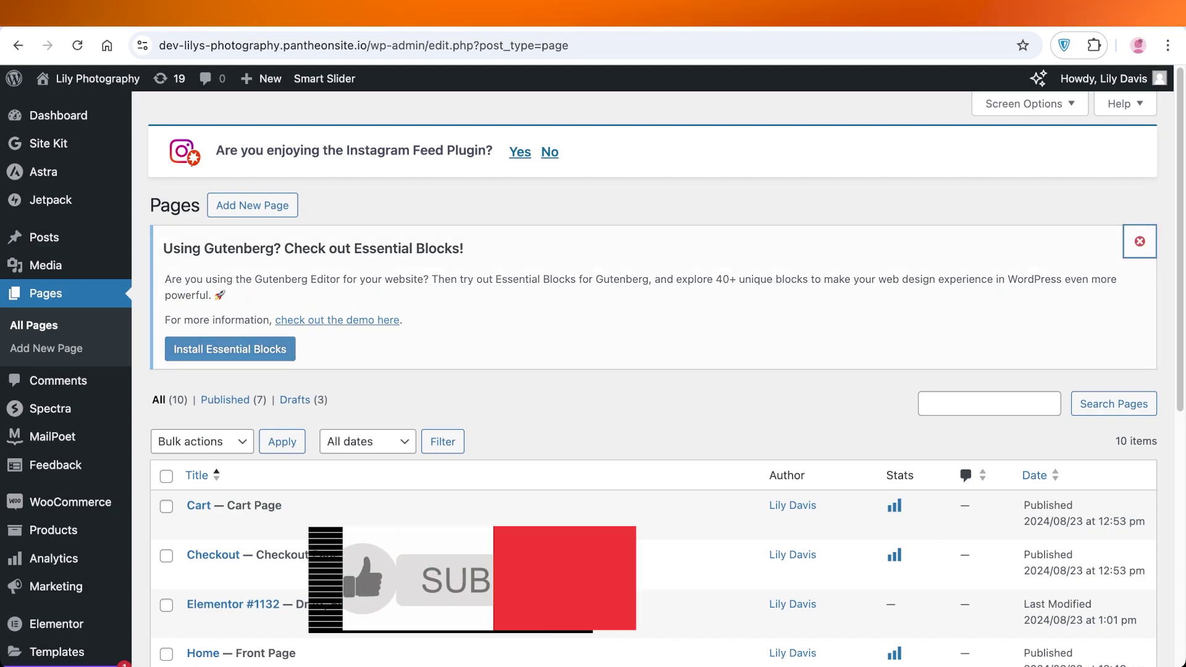
Step: Dismiss the Essential Blocks promotional notice on the Pages list
click(1140, 241)
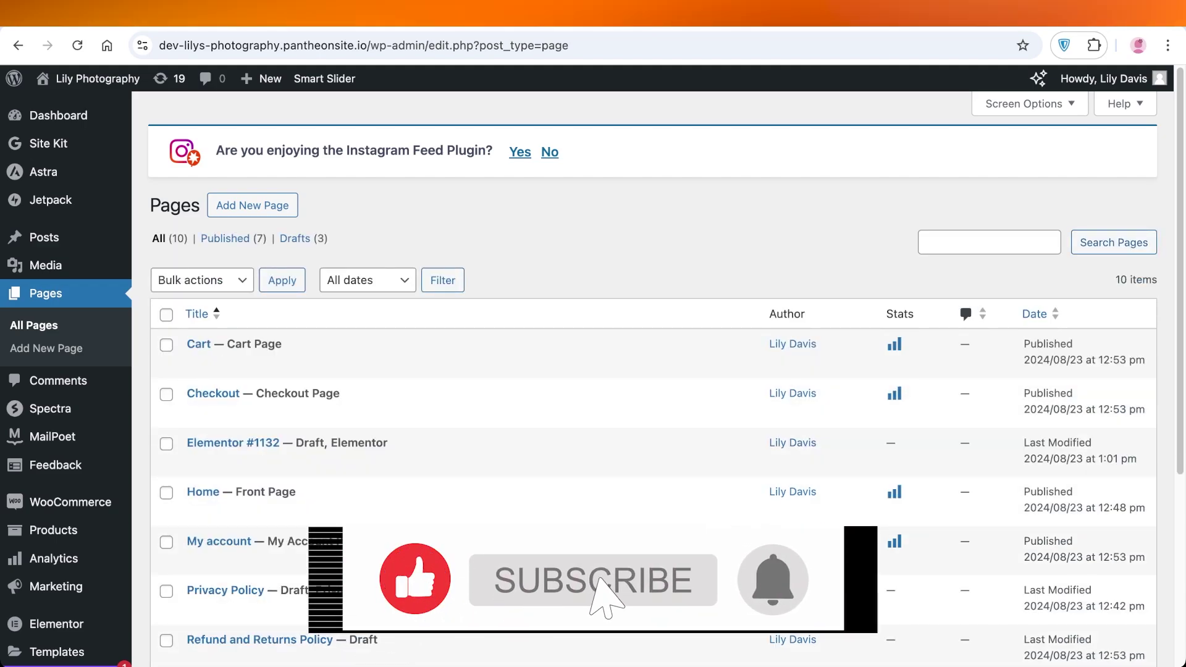